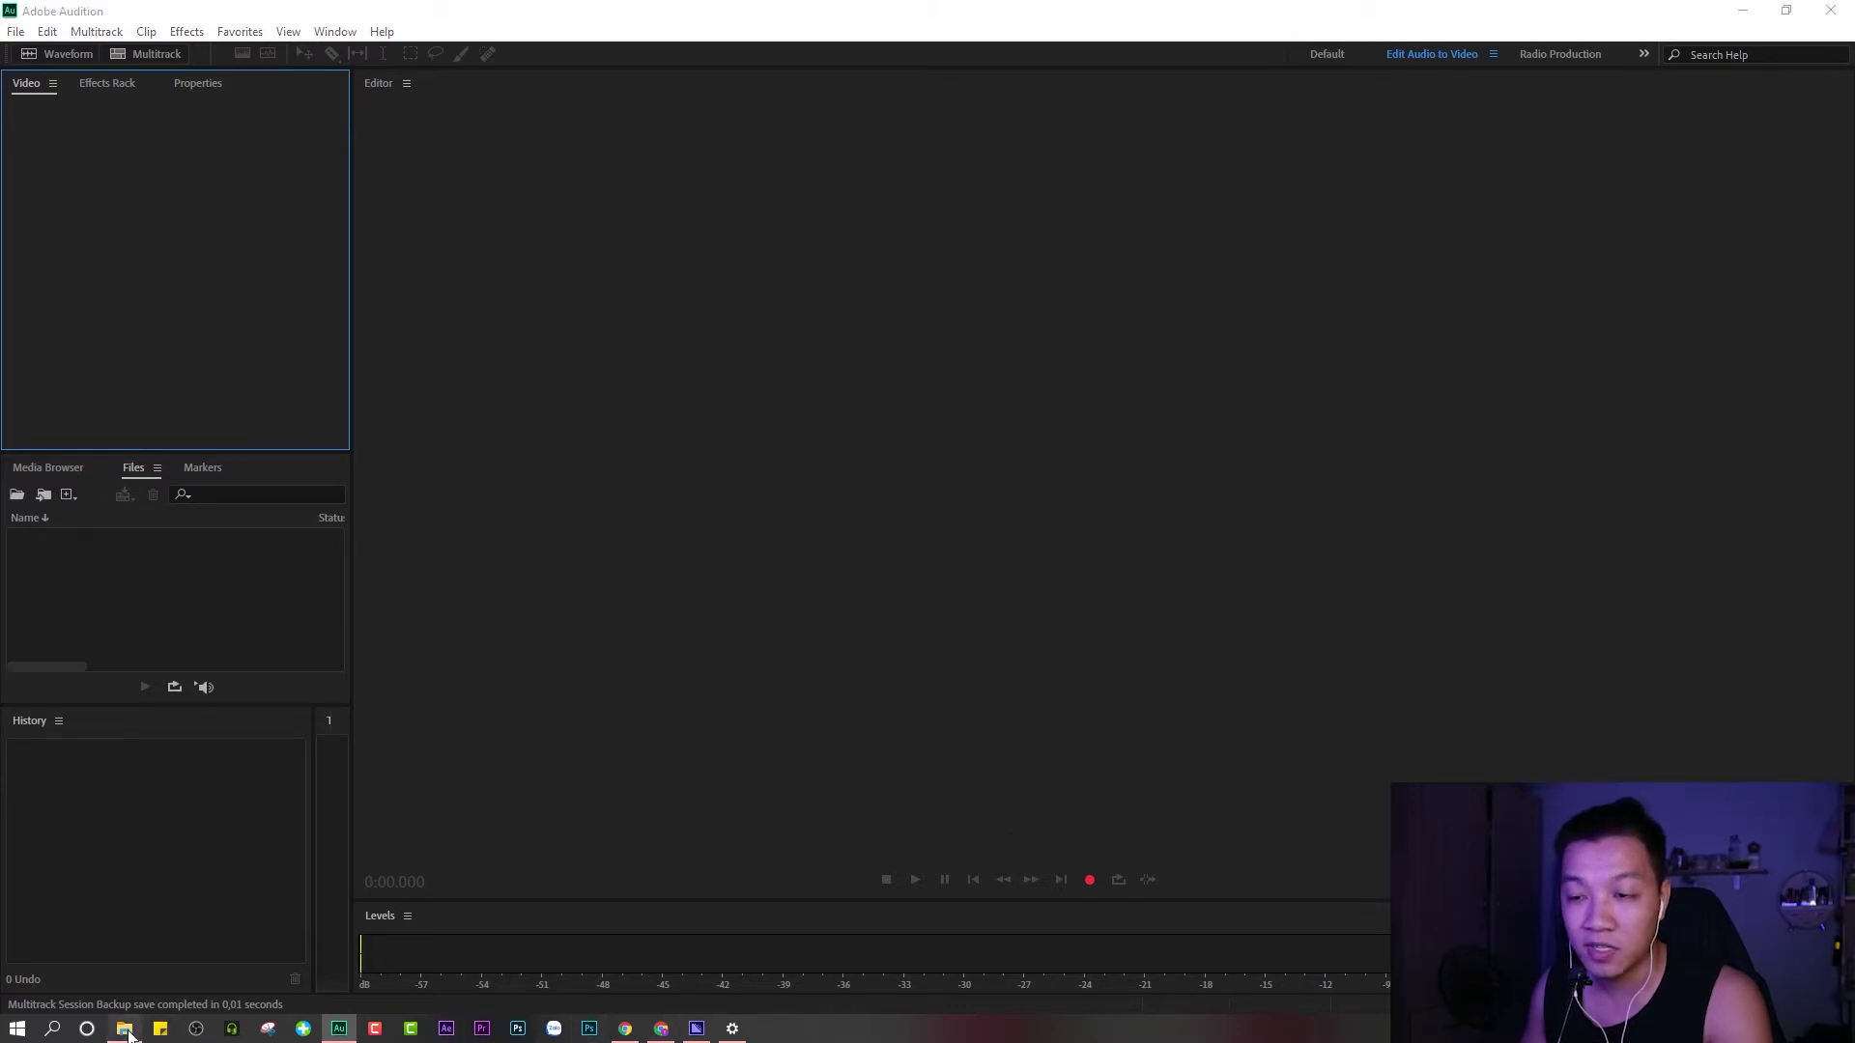
Import the song's WAV file from the Documents folder in File Explorer into the Audition file list.
left_click(123, 1028)
left_click(984, 454)
left_click(1058, 458)
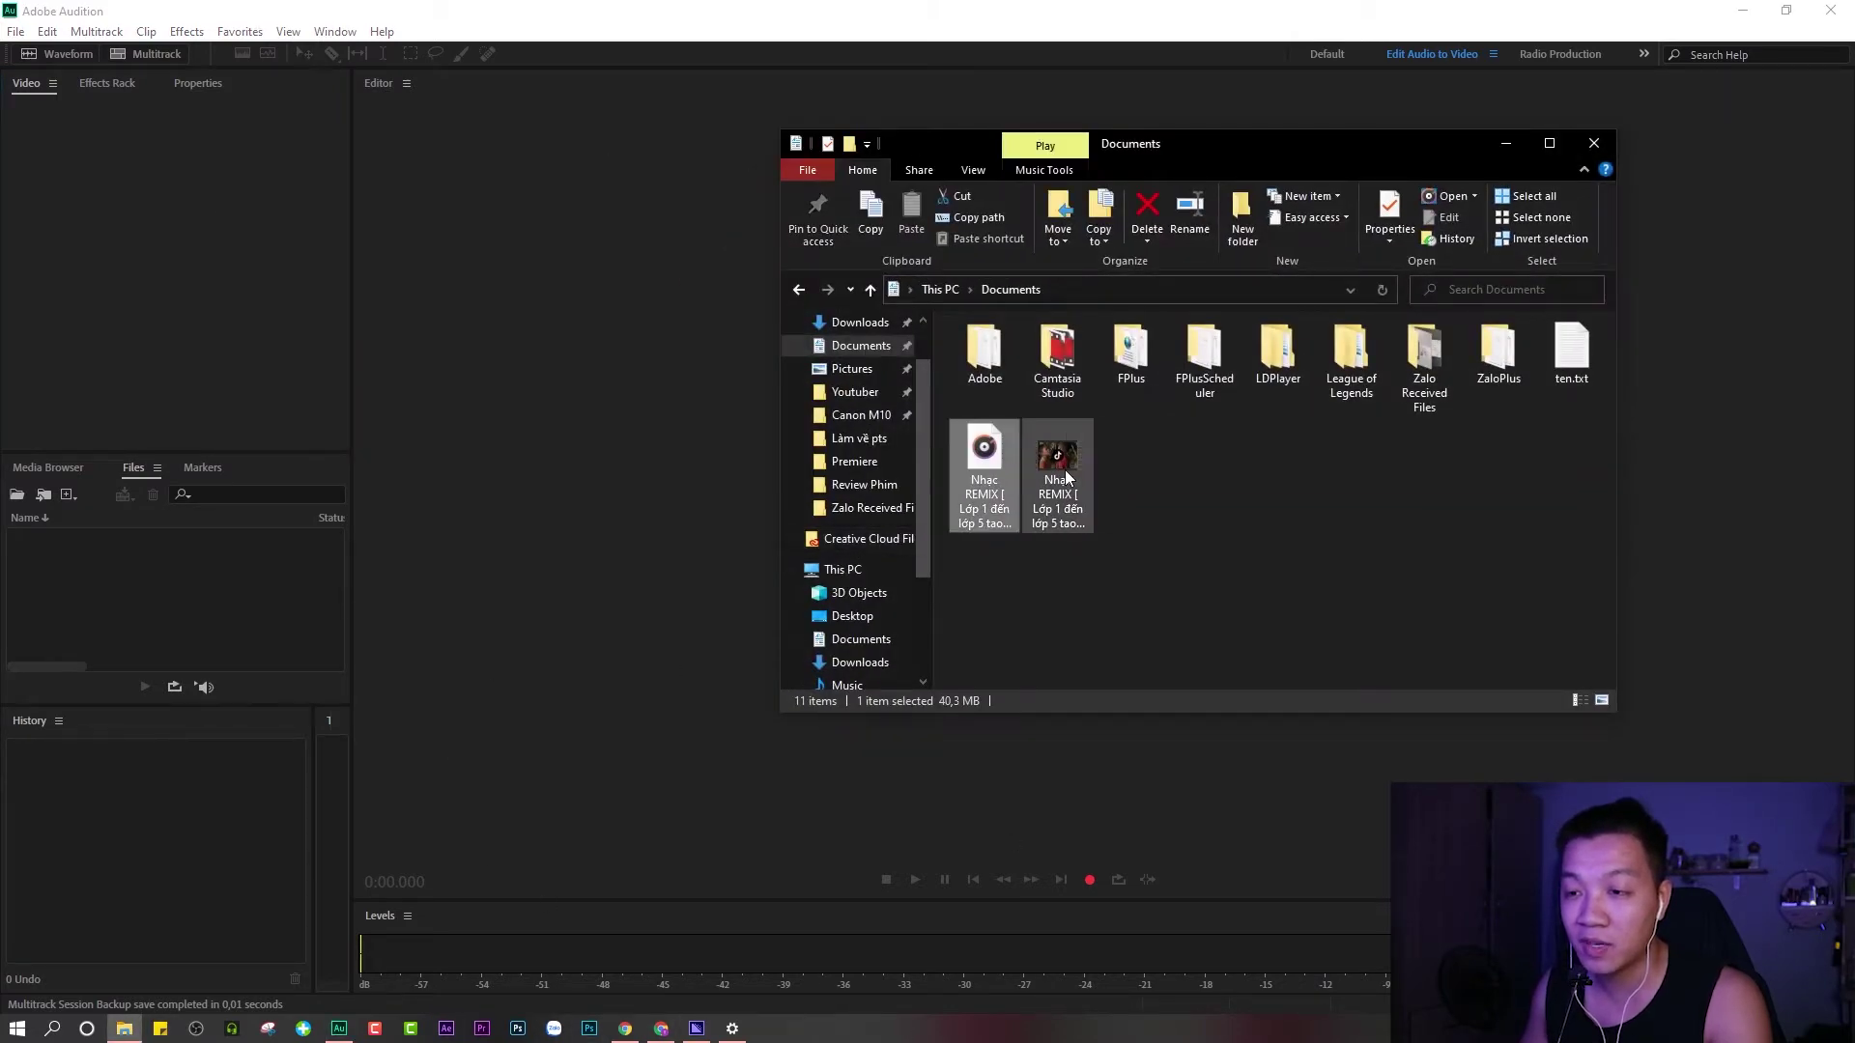
left_click(1113, 492)
left_click(1087, 482)
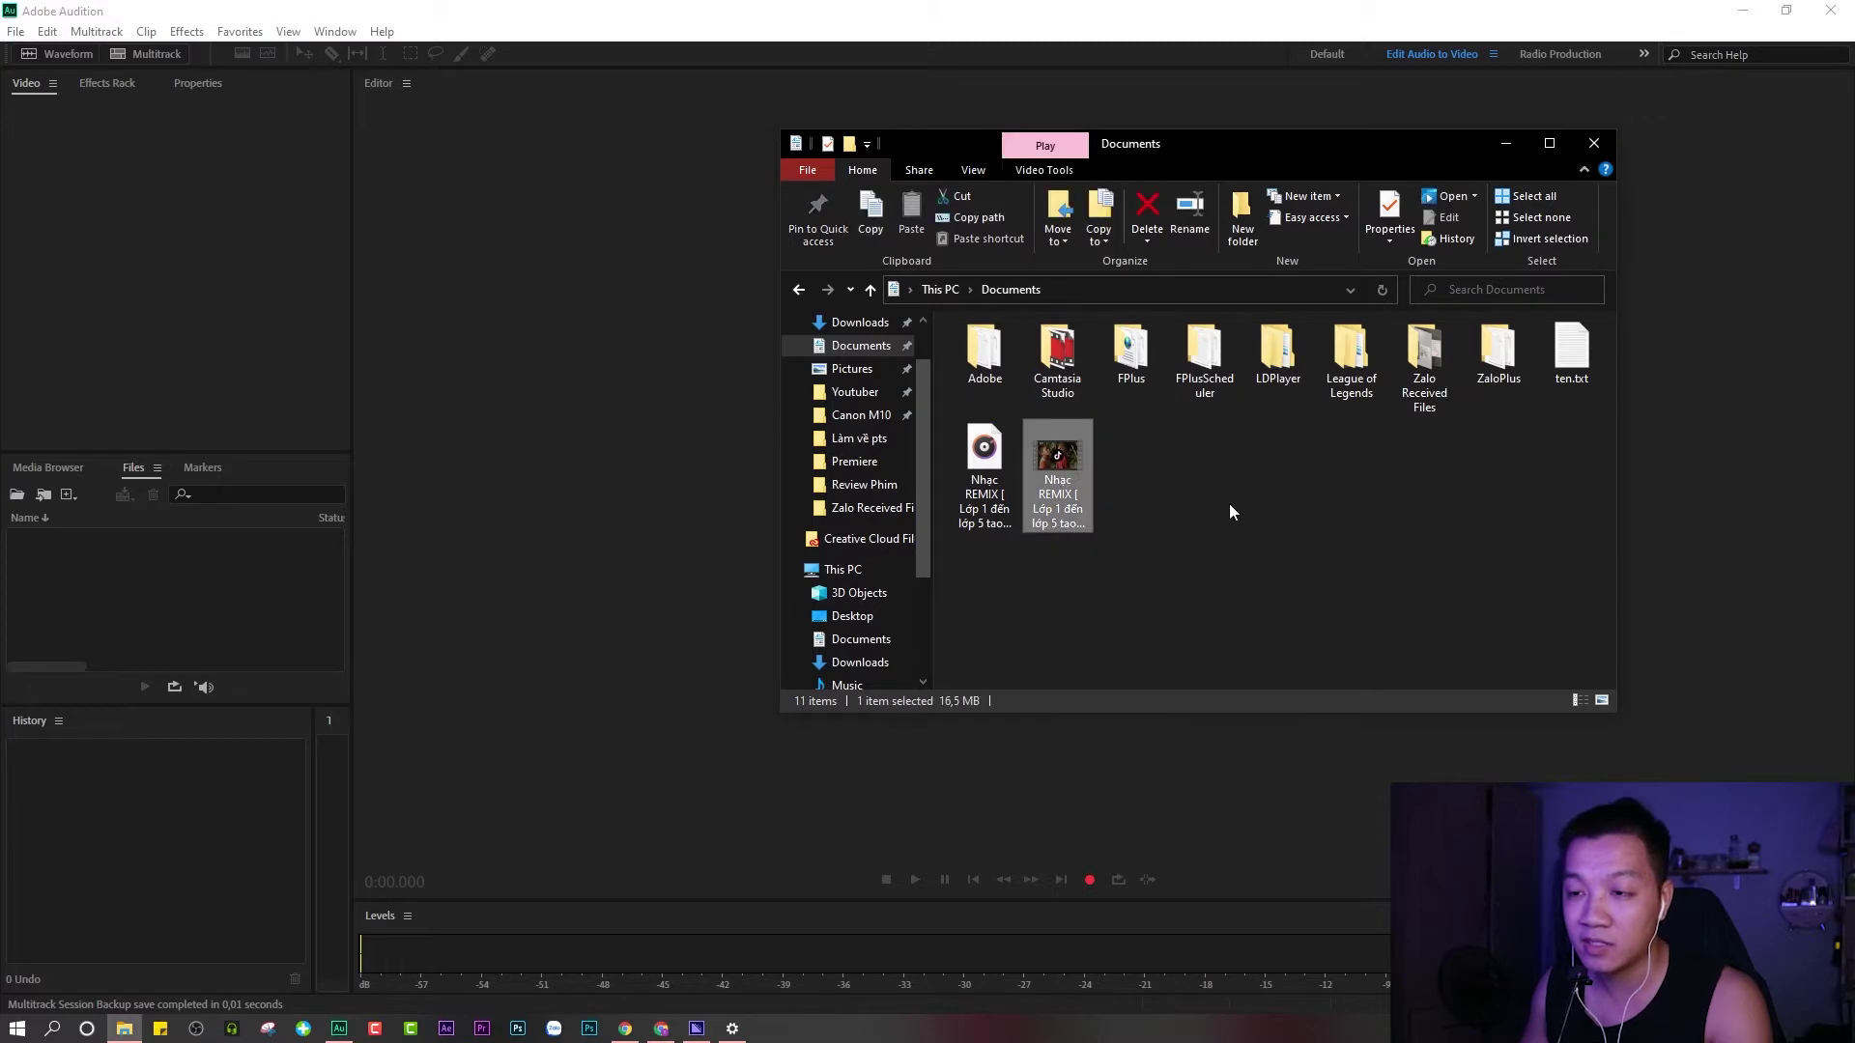
left_click(1230, 510)
left_click(1080, 510)
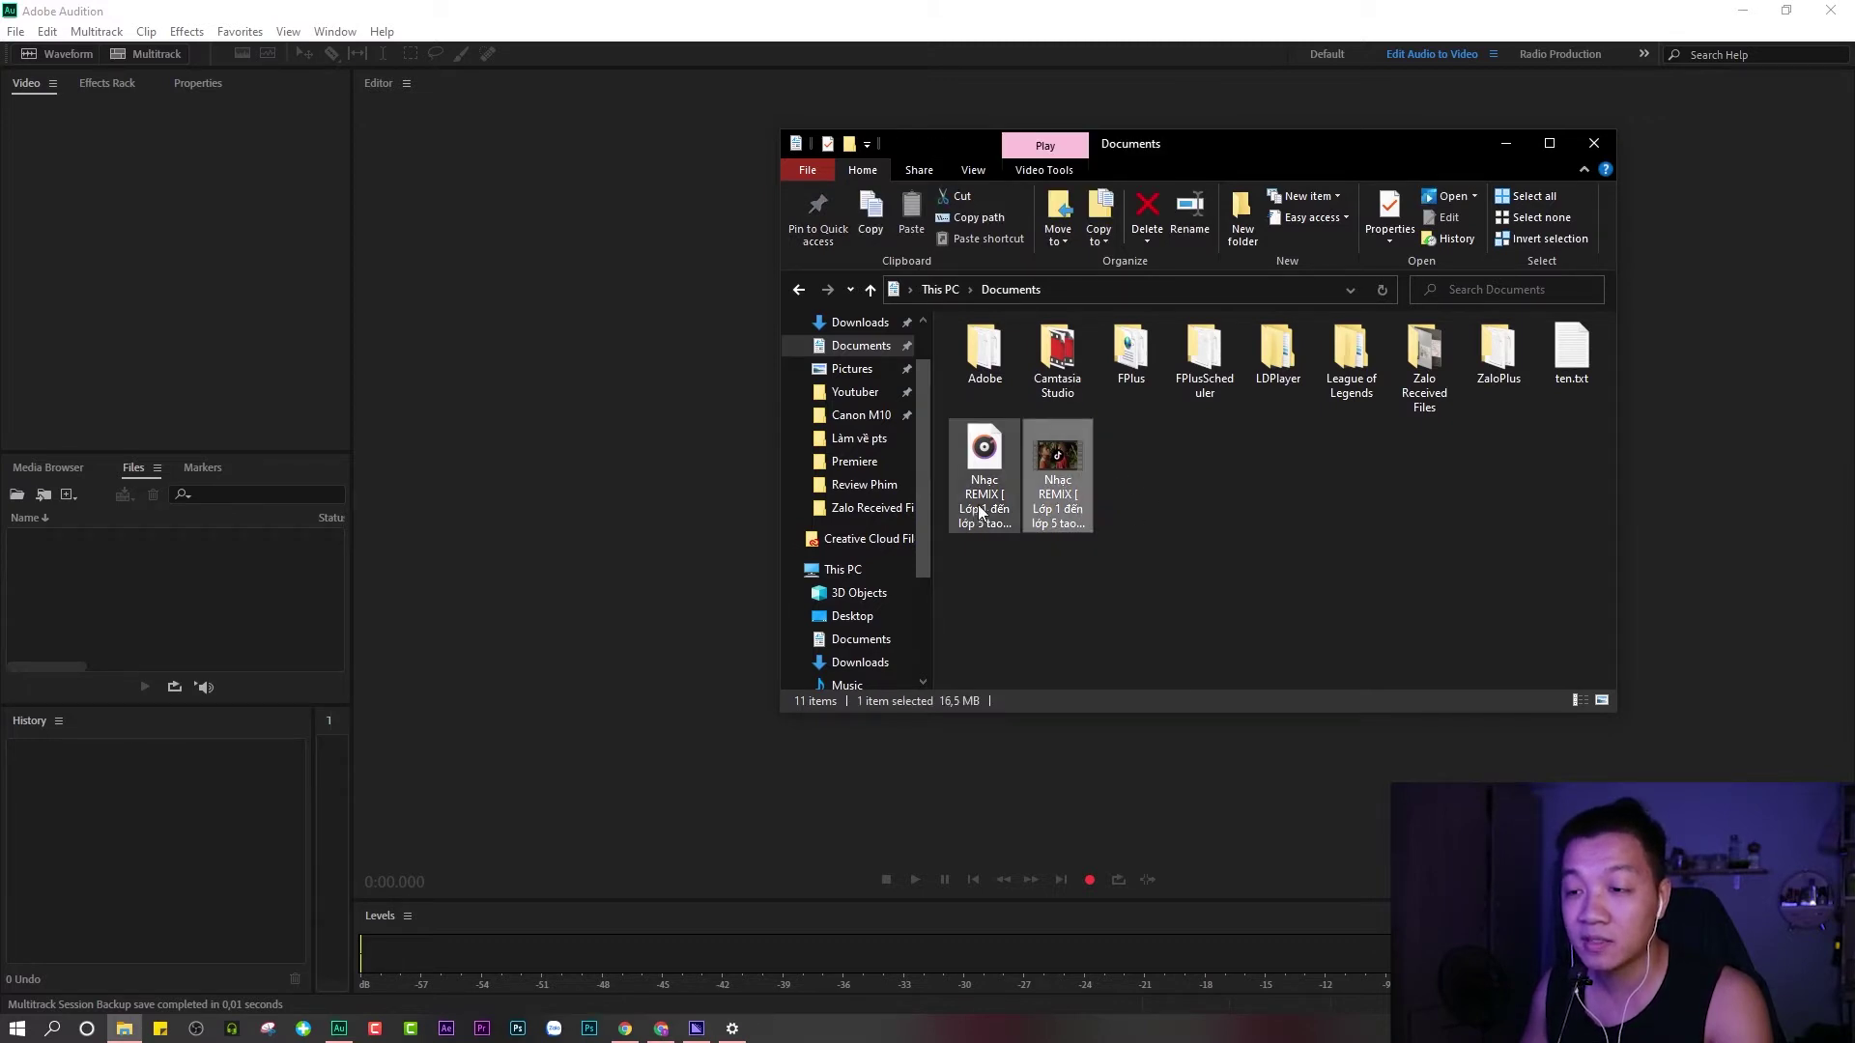
left_click(995, 465)
left_click_drag(995, 466, 101, 588)
Add the song's MP4 video from the Documents folder to the Audition file list.
left_click(1063, 471)
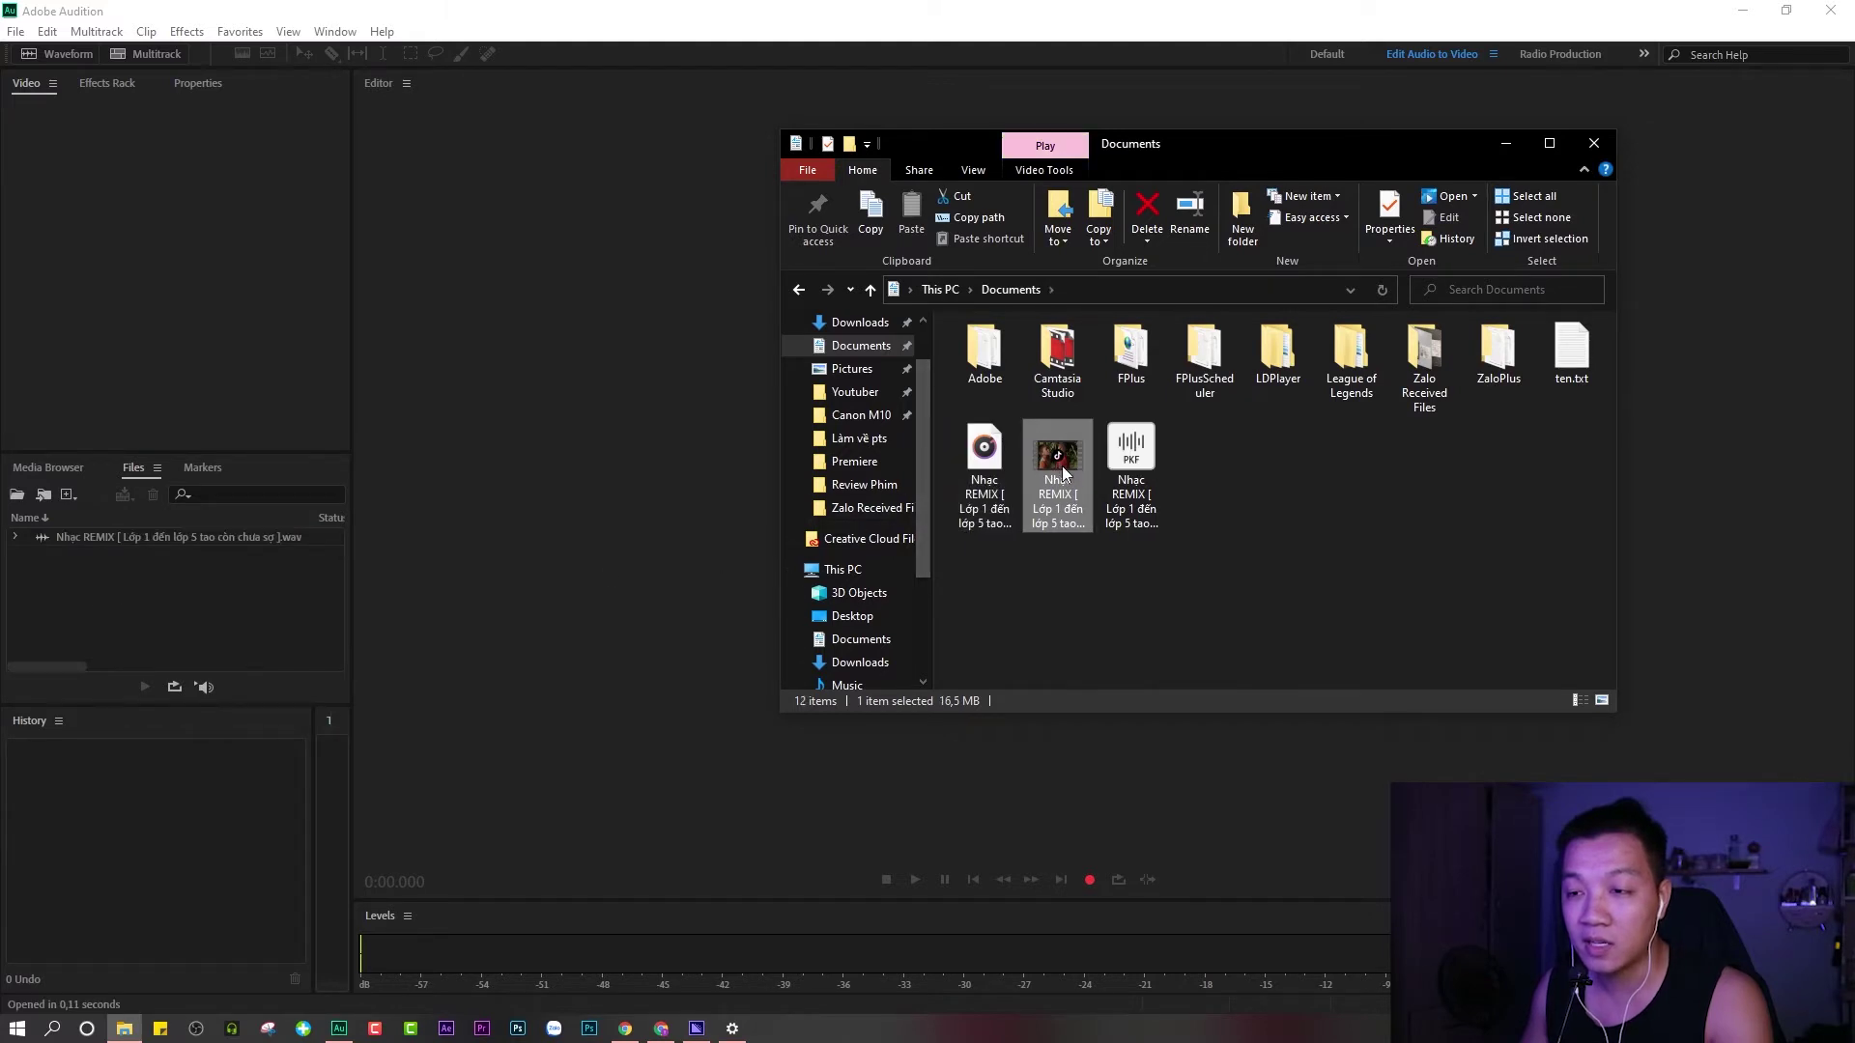
left_click_drag(1065, 462, 133, 556)
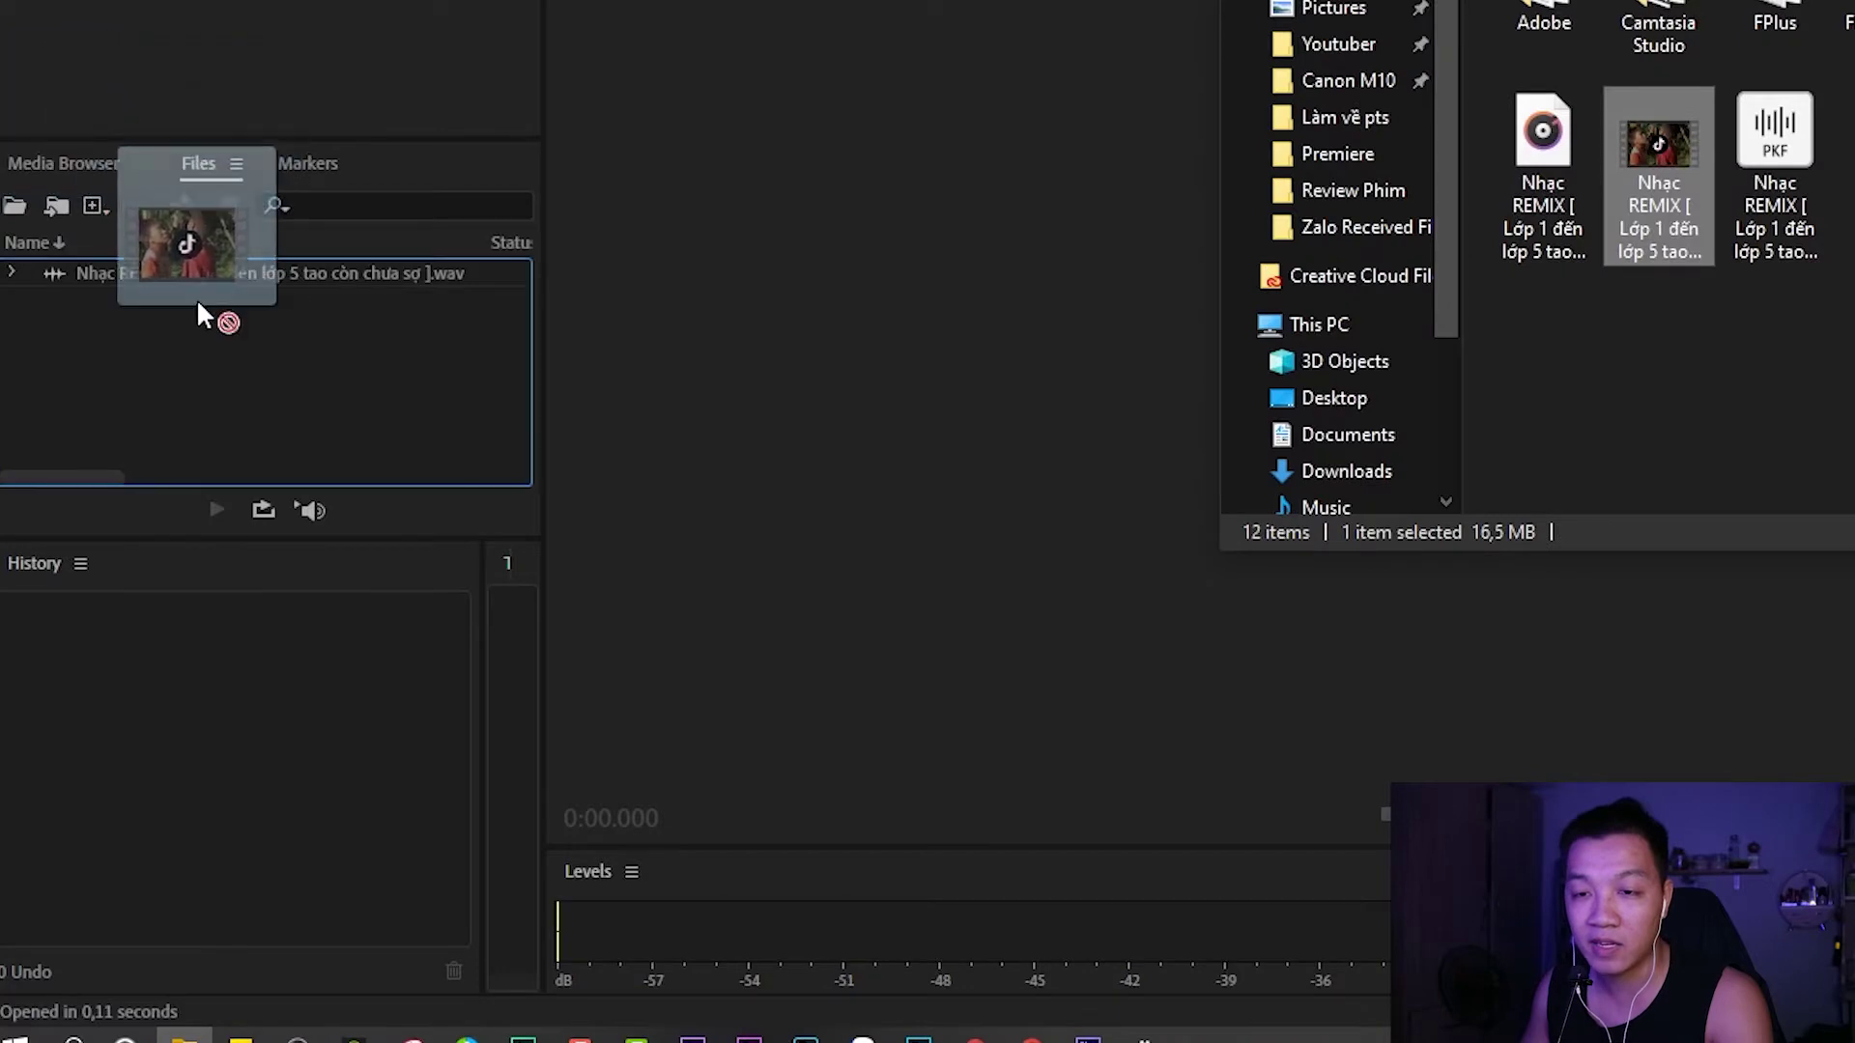
left_click_drag(201, 314, 234, 358)
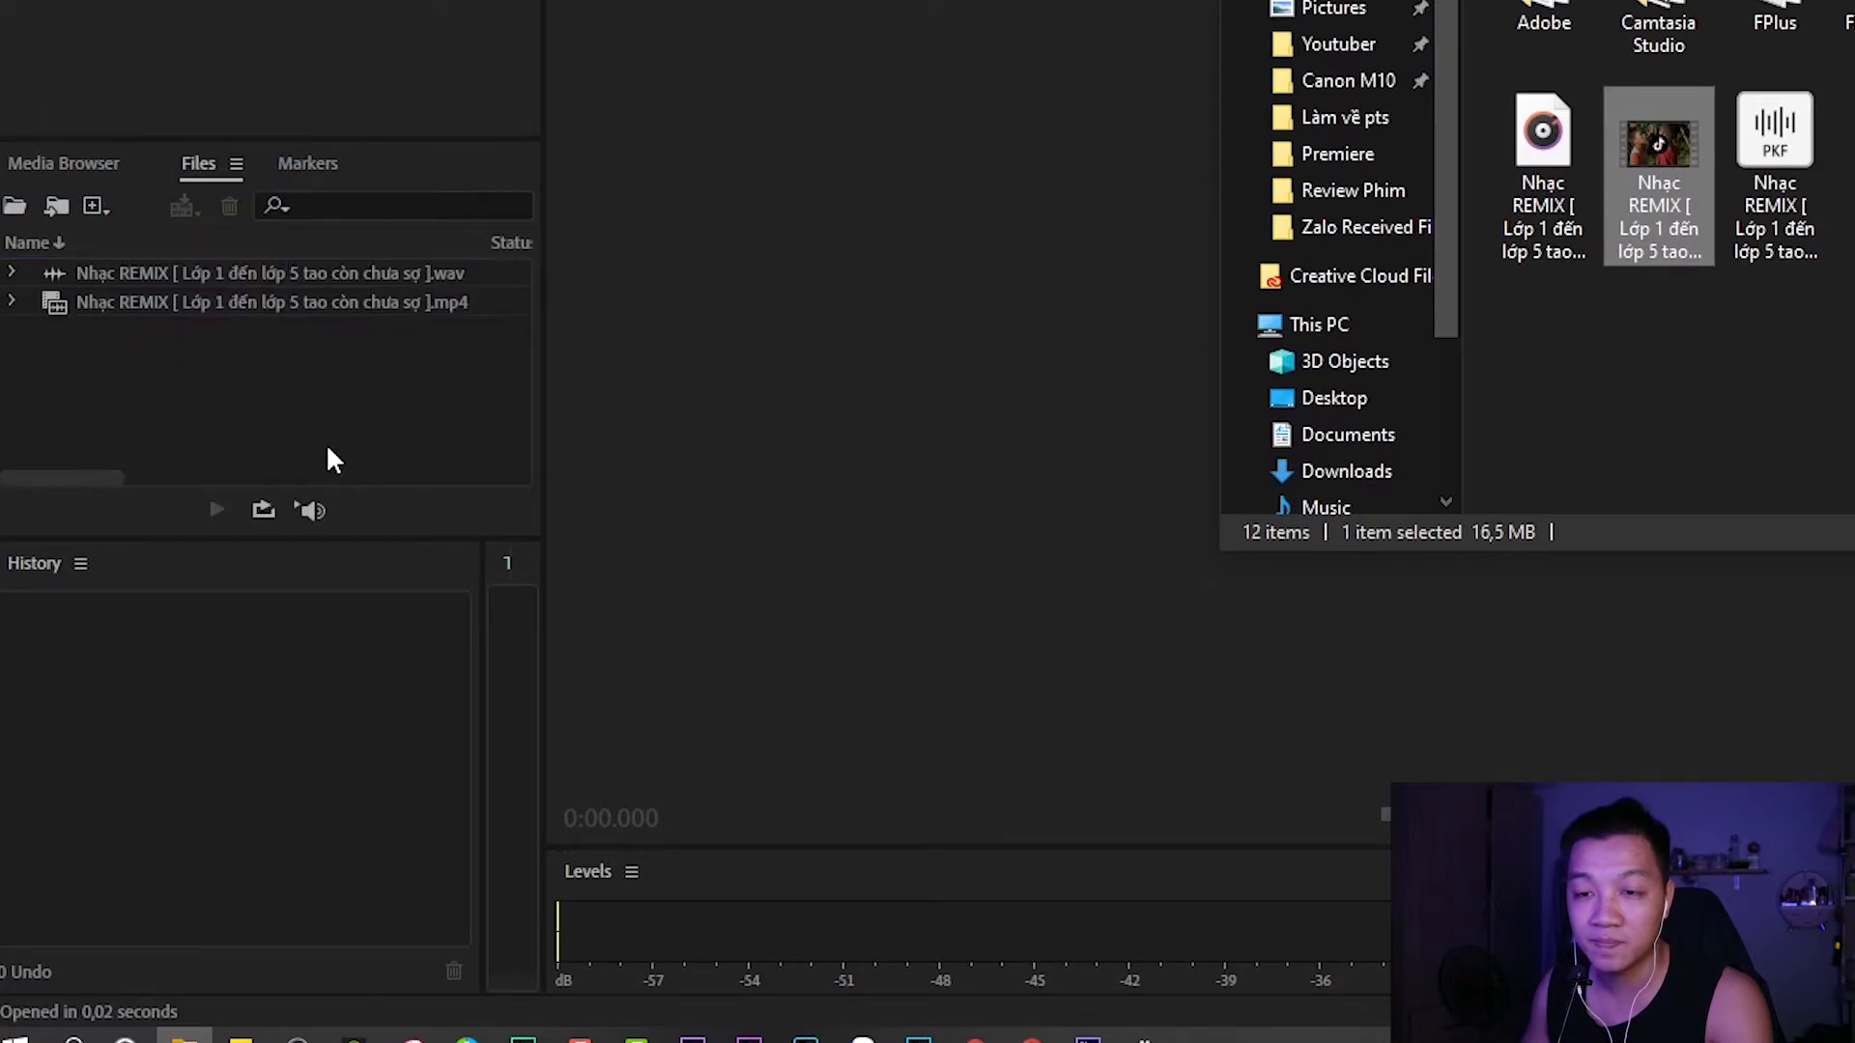
Extract the audio of the imported MP4 video to a new file.
left_click(258, 275)
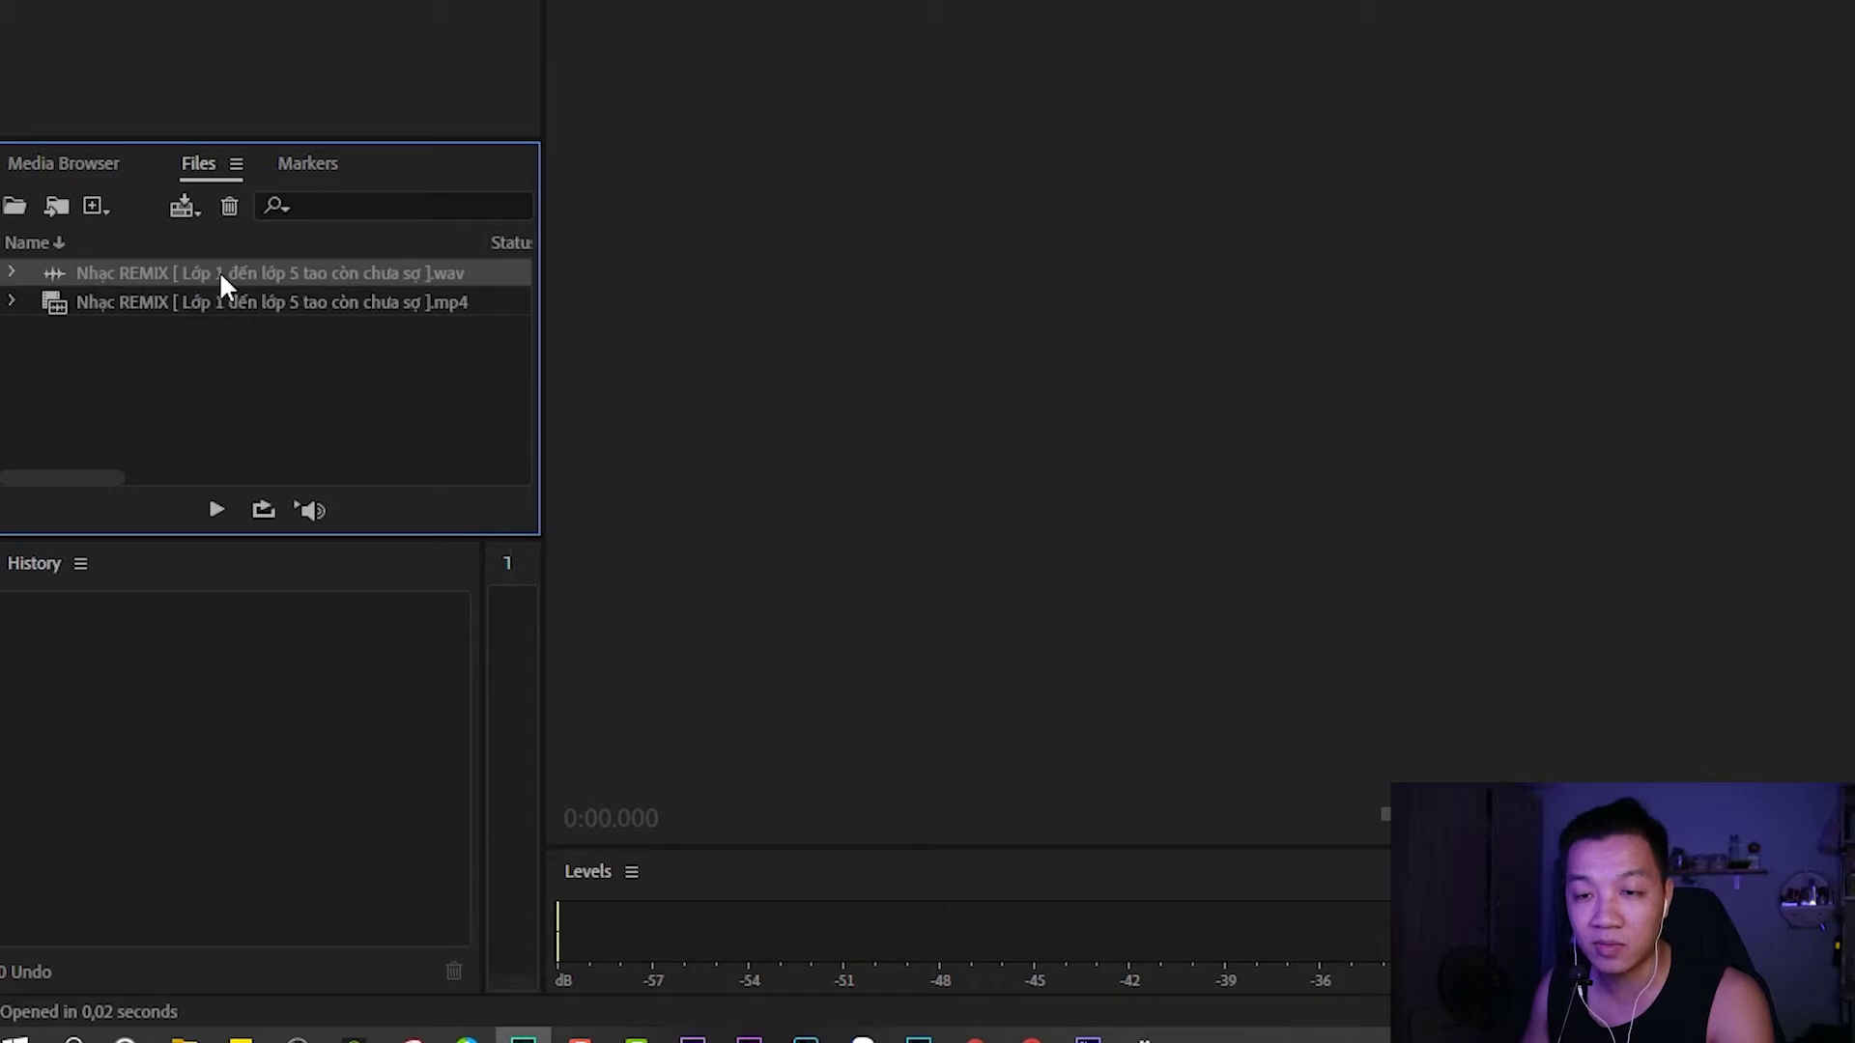
left_click(178, 309)
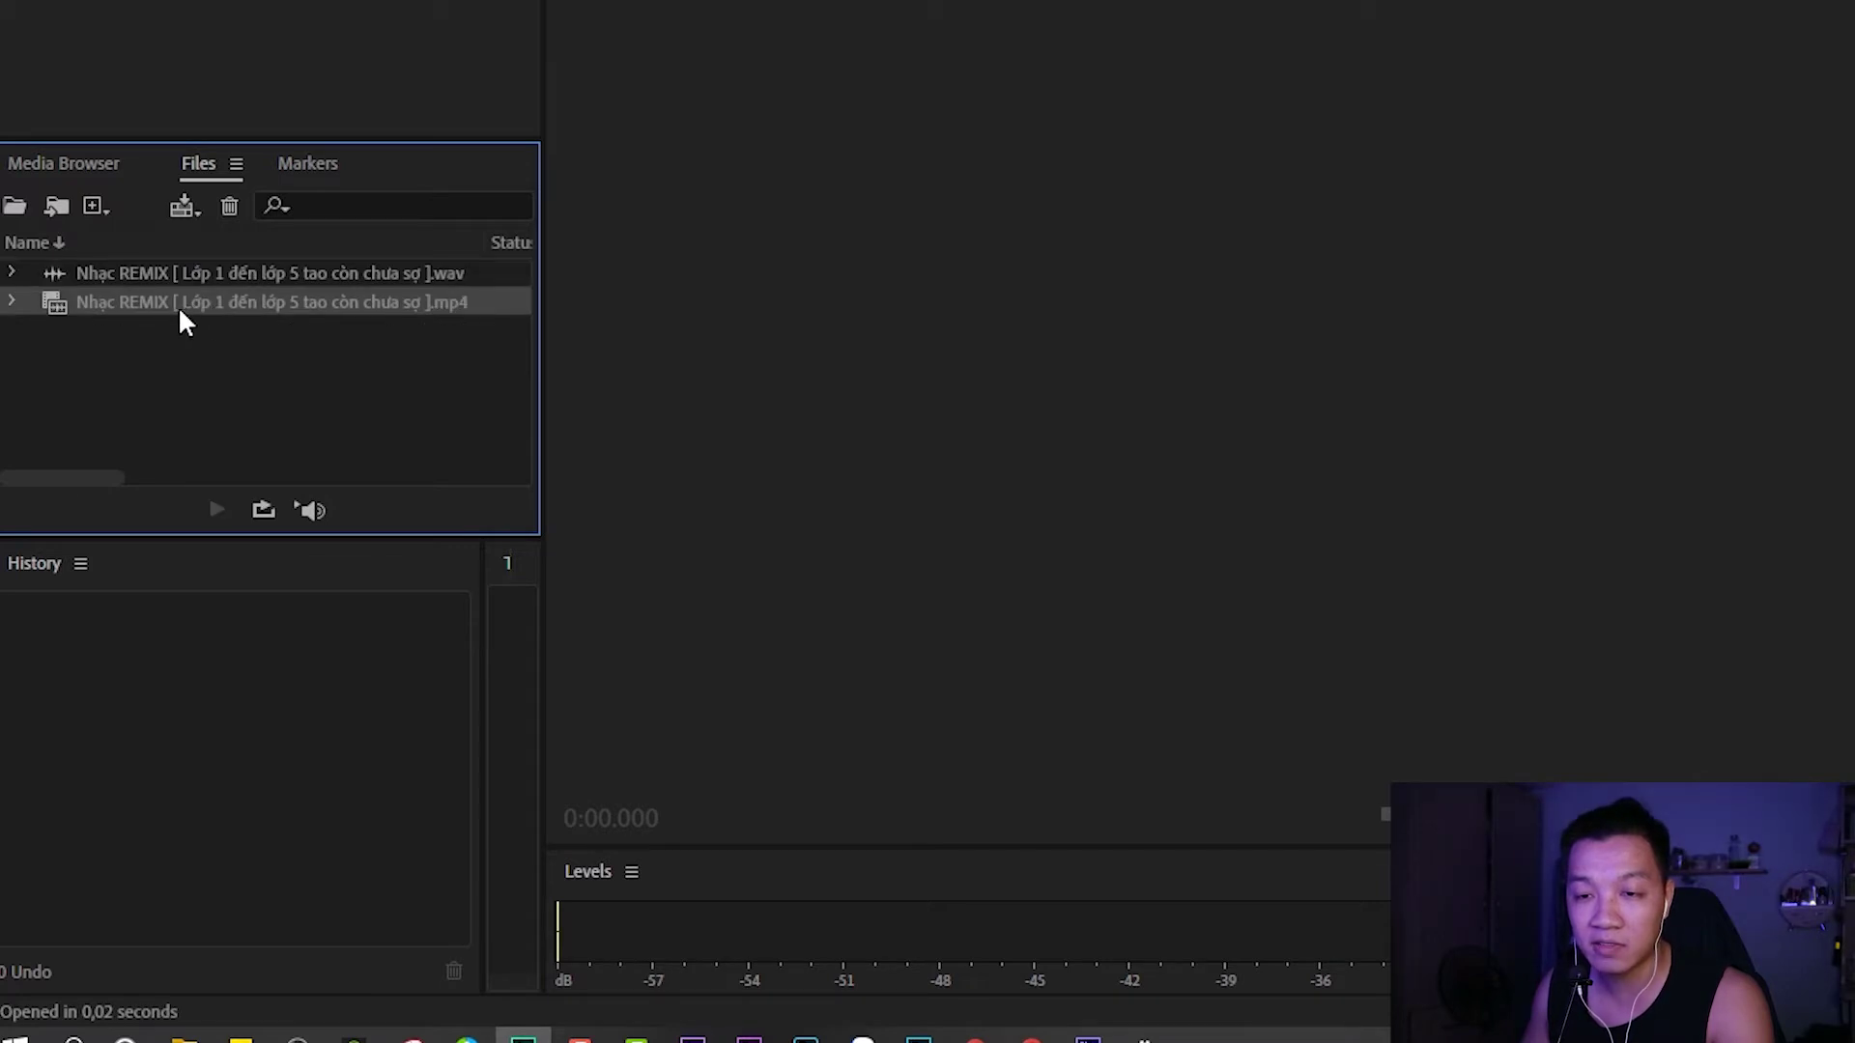
right_click(188, 303)
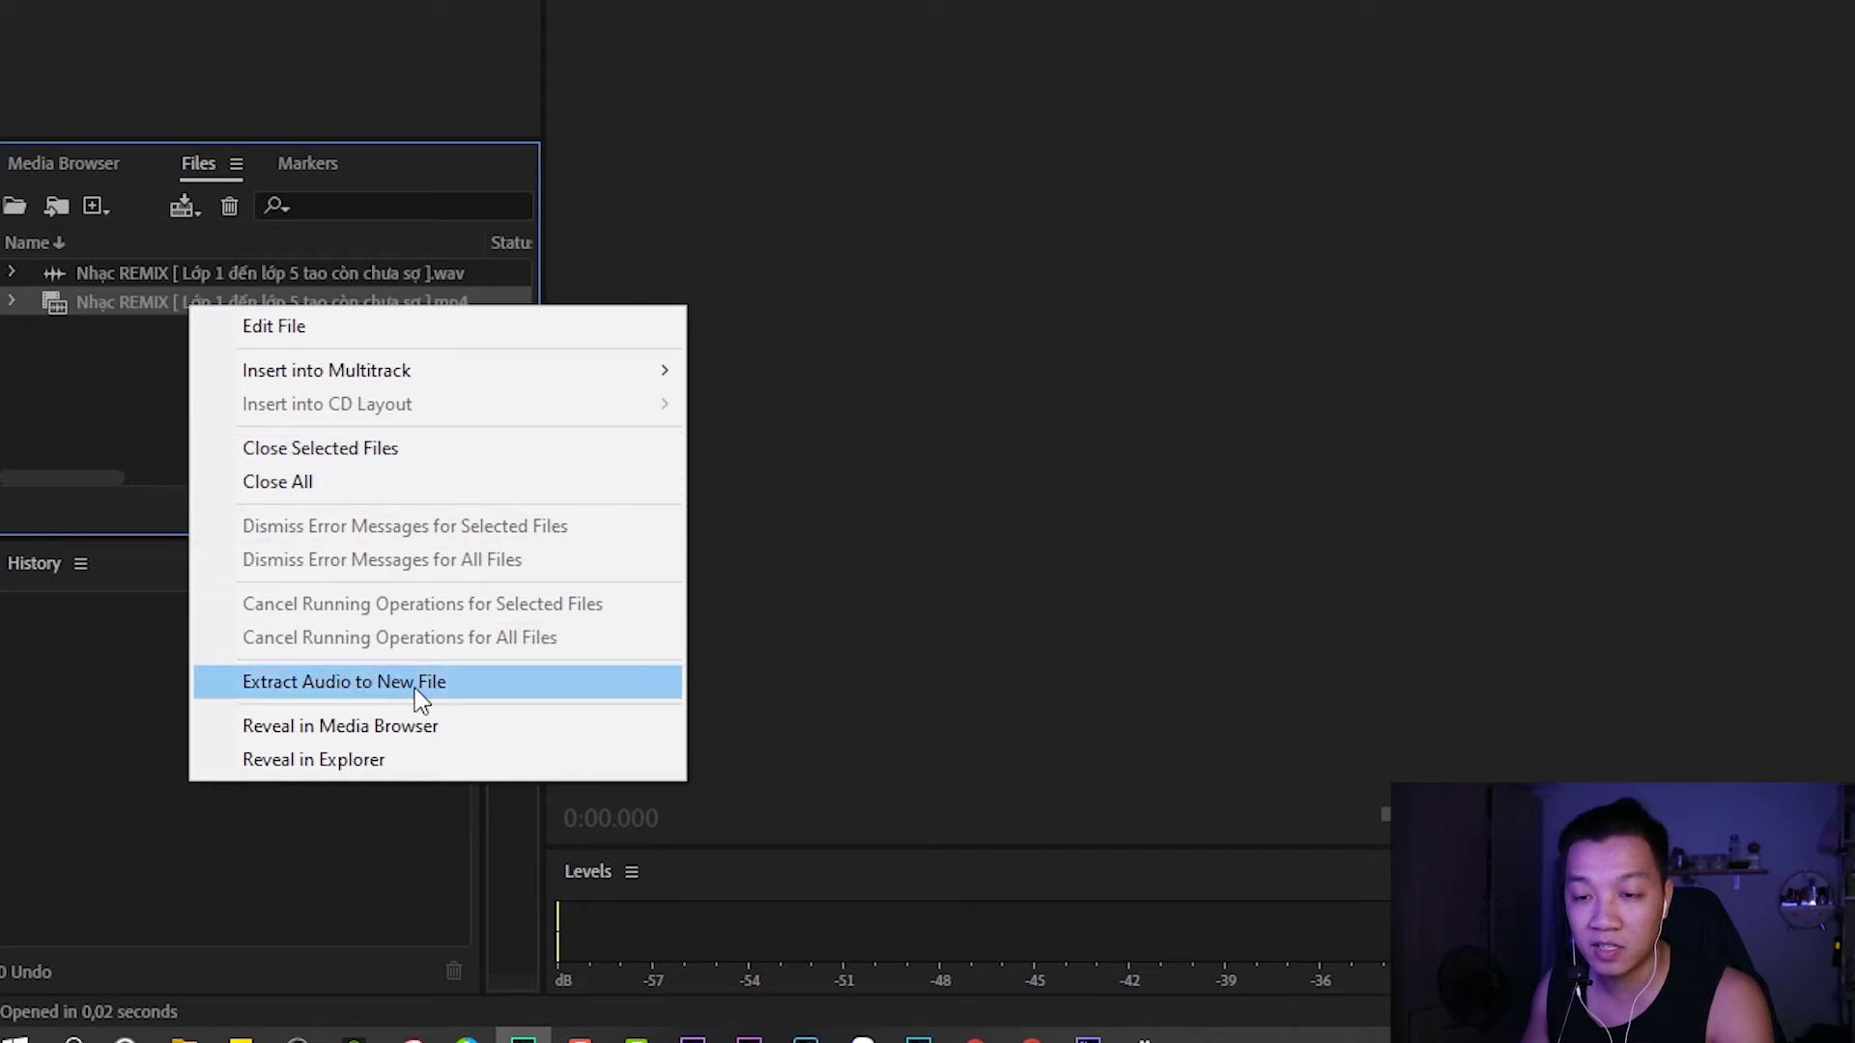
left_click(472, 686)
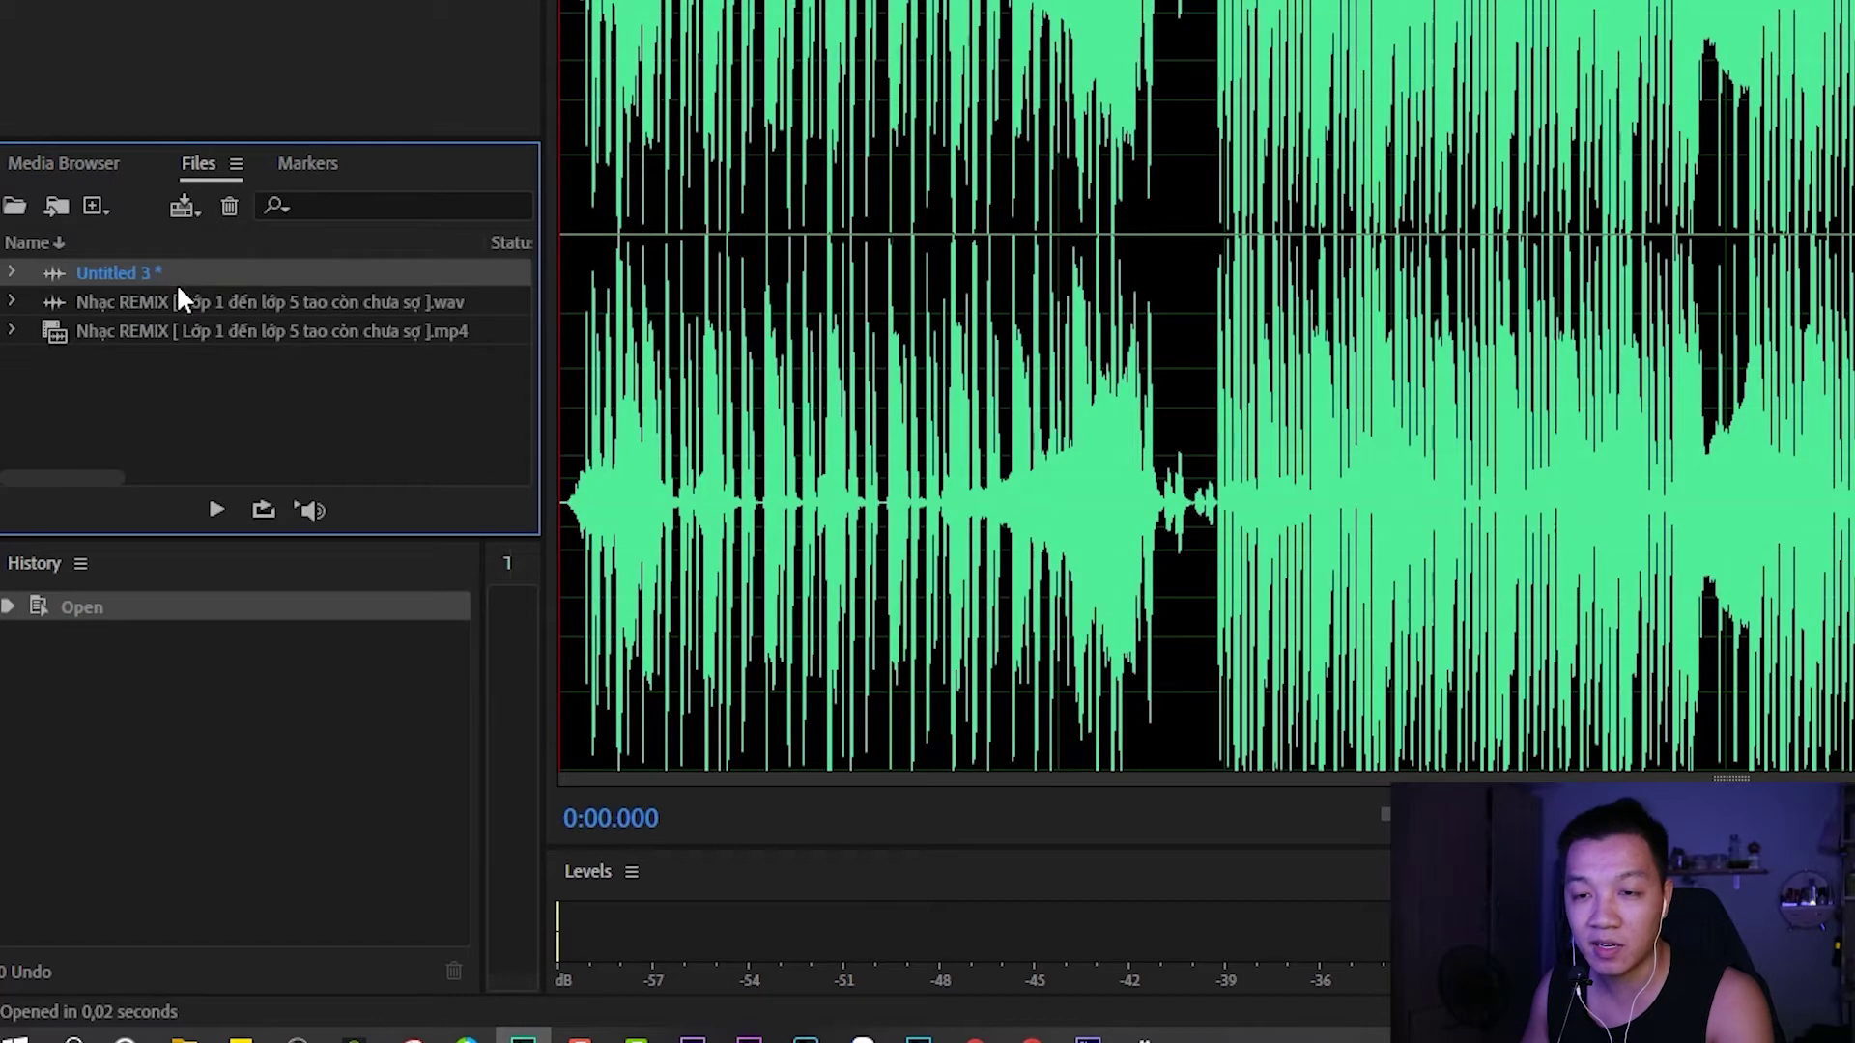
Insert the extracted audio into a new multitrack session named mix, keeping the default folder, 44100 Hz, 32-bit float and Stereo settings.
left_click(188, 305)
left_click(203, 284)
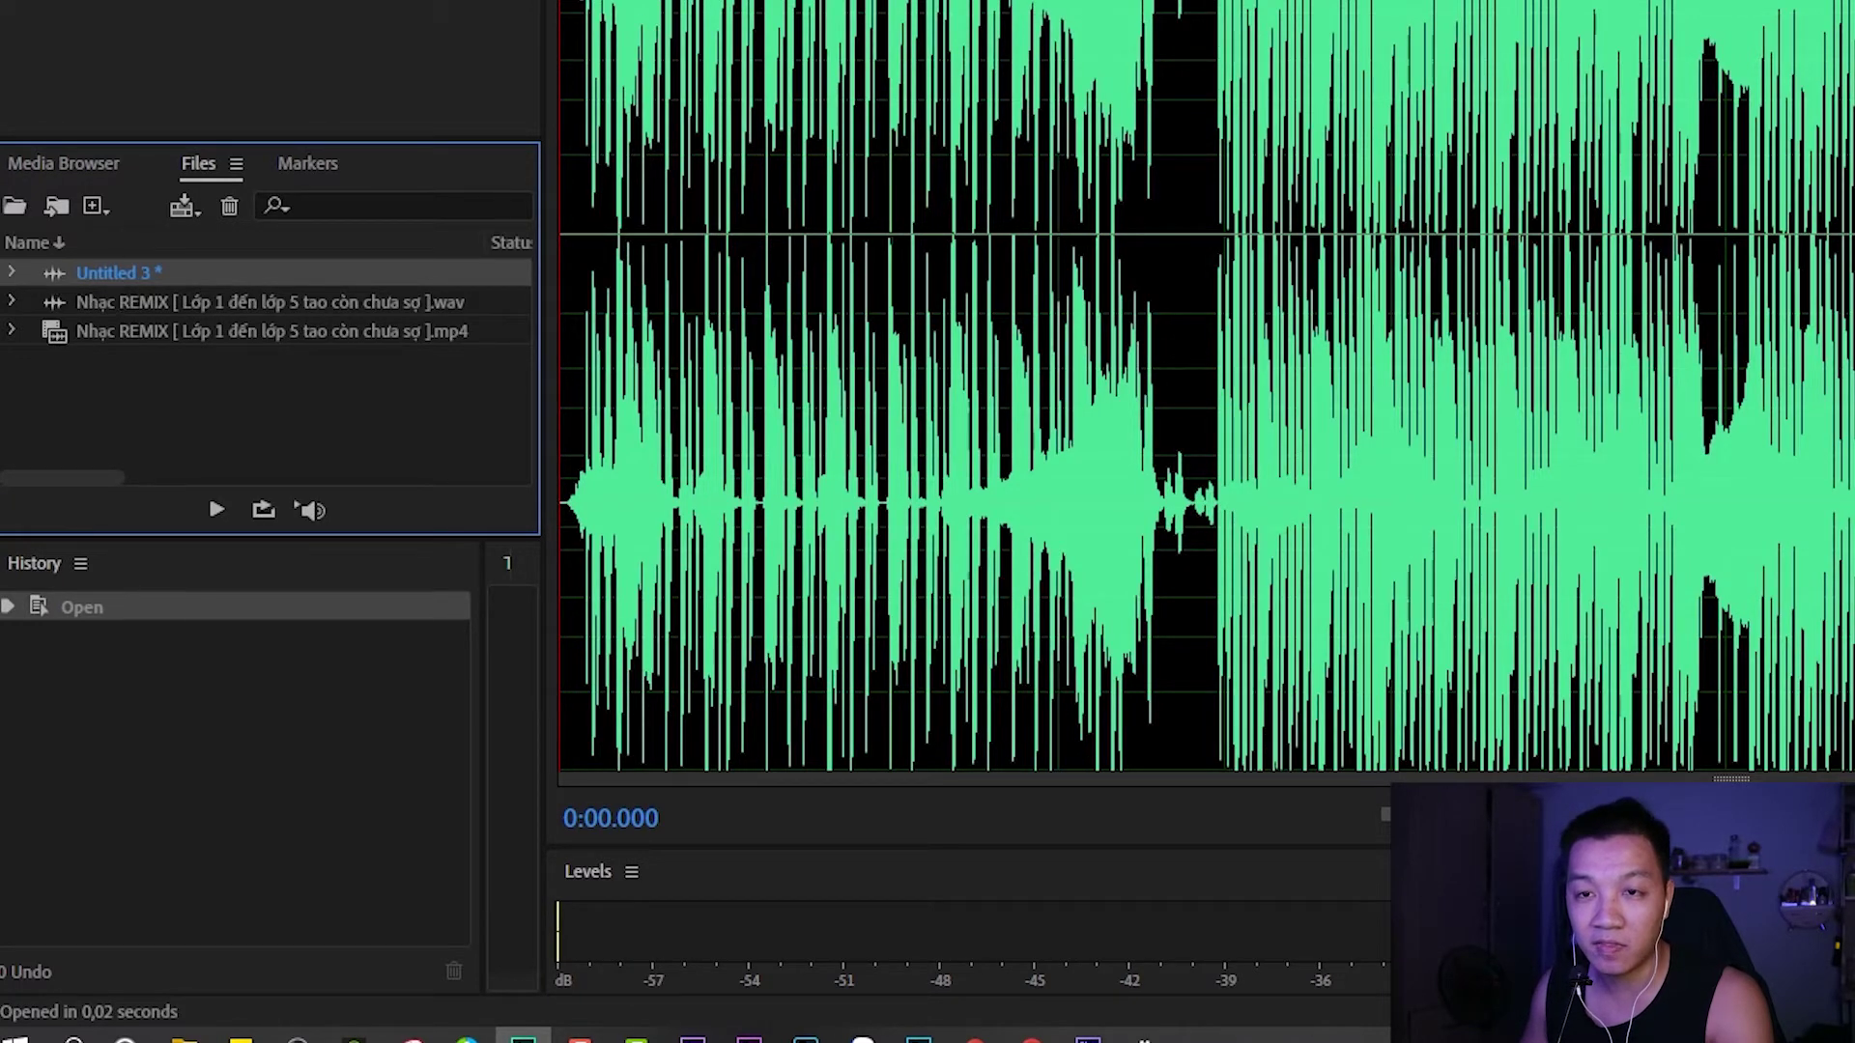
right_click(130, 268)
mouse_move(468, 330)
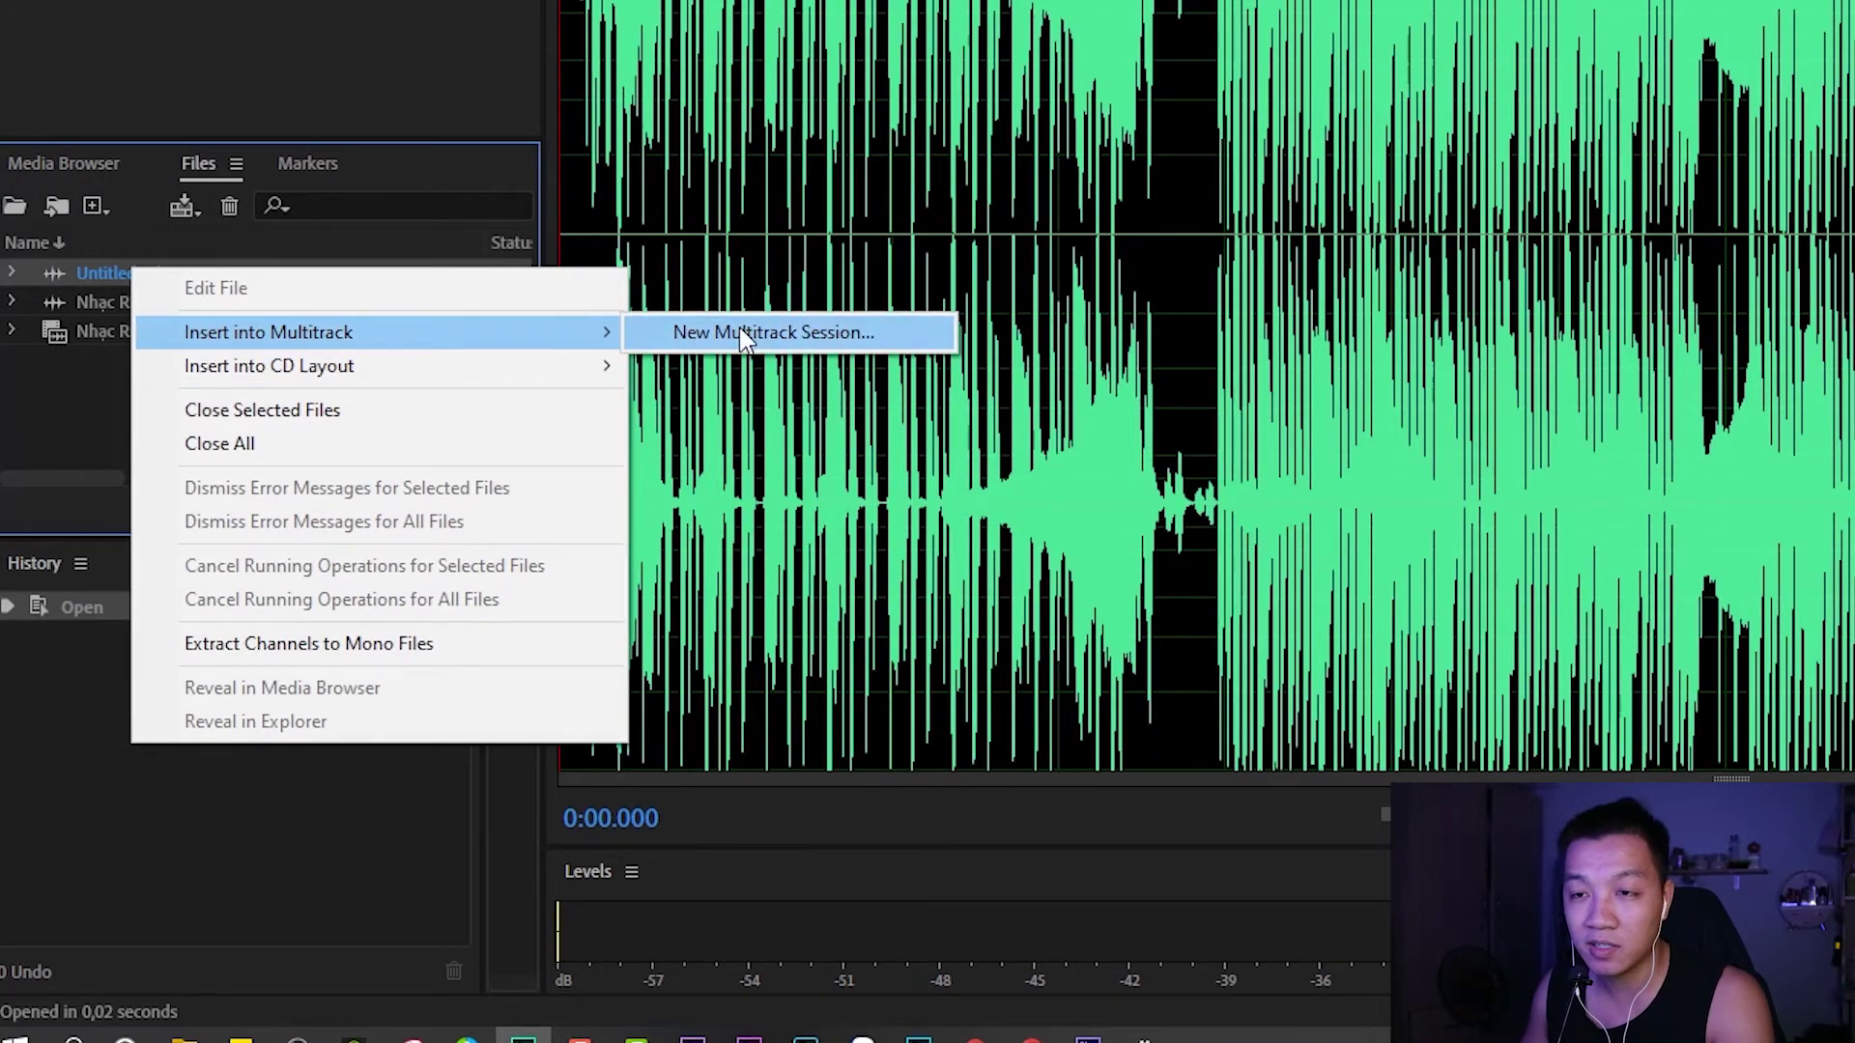
left_click(744, 334)
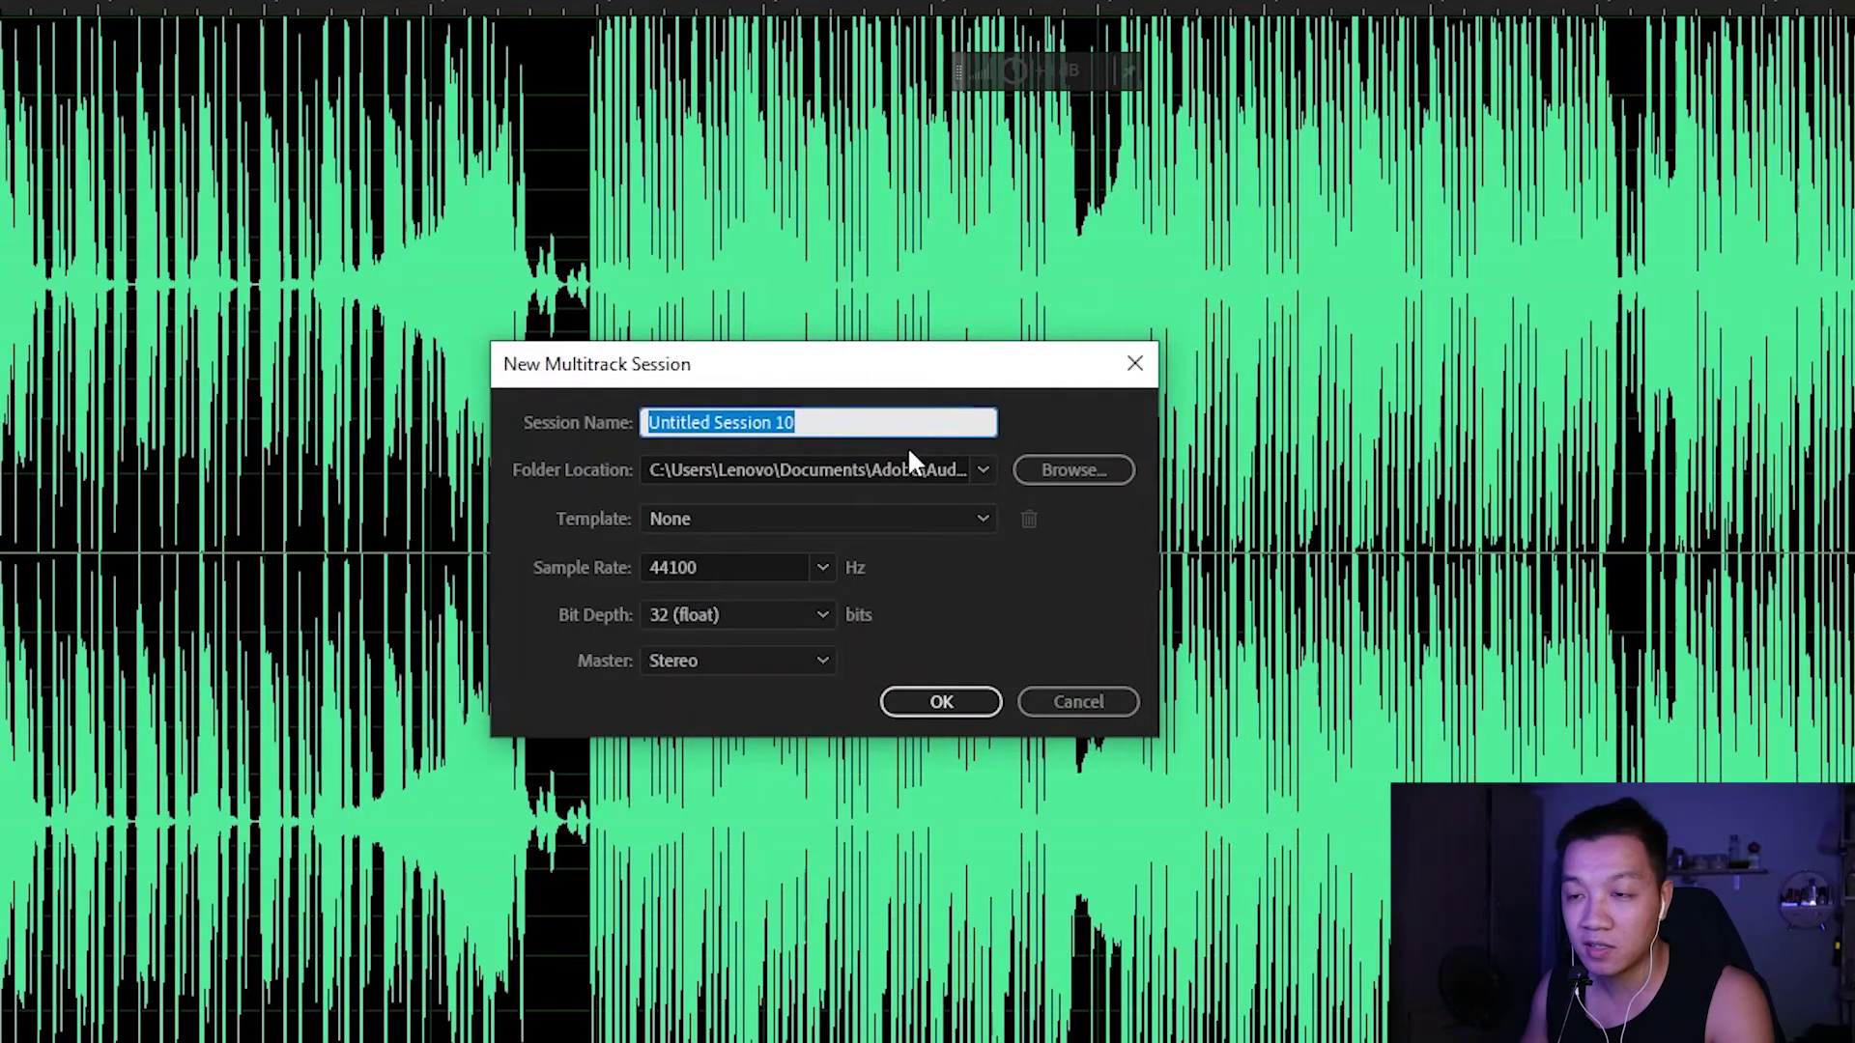
type("m")
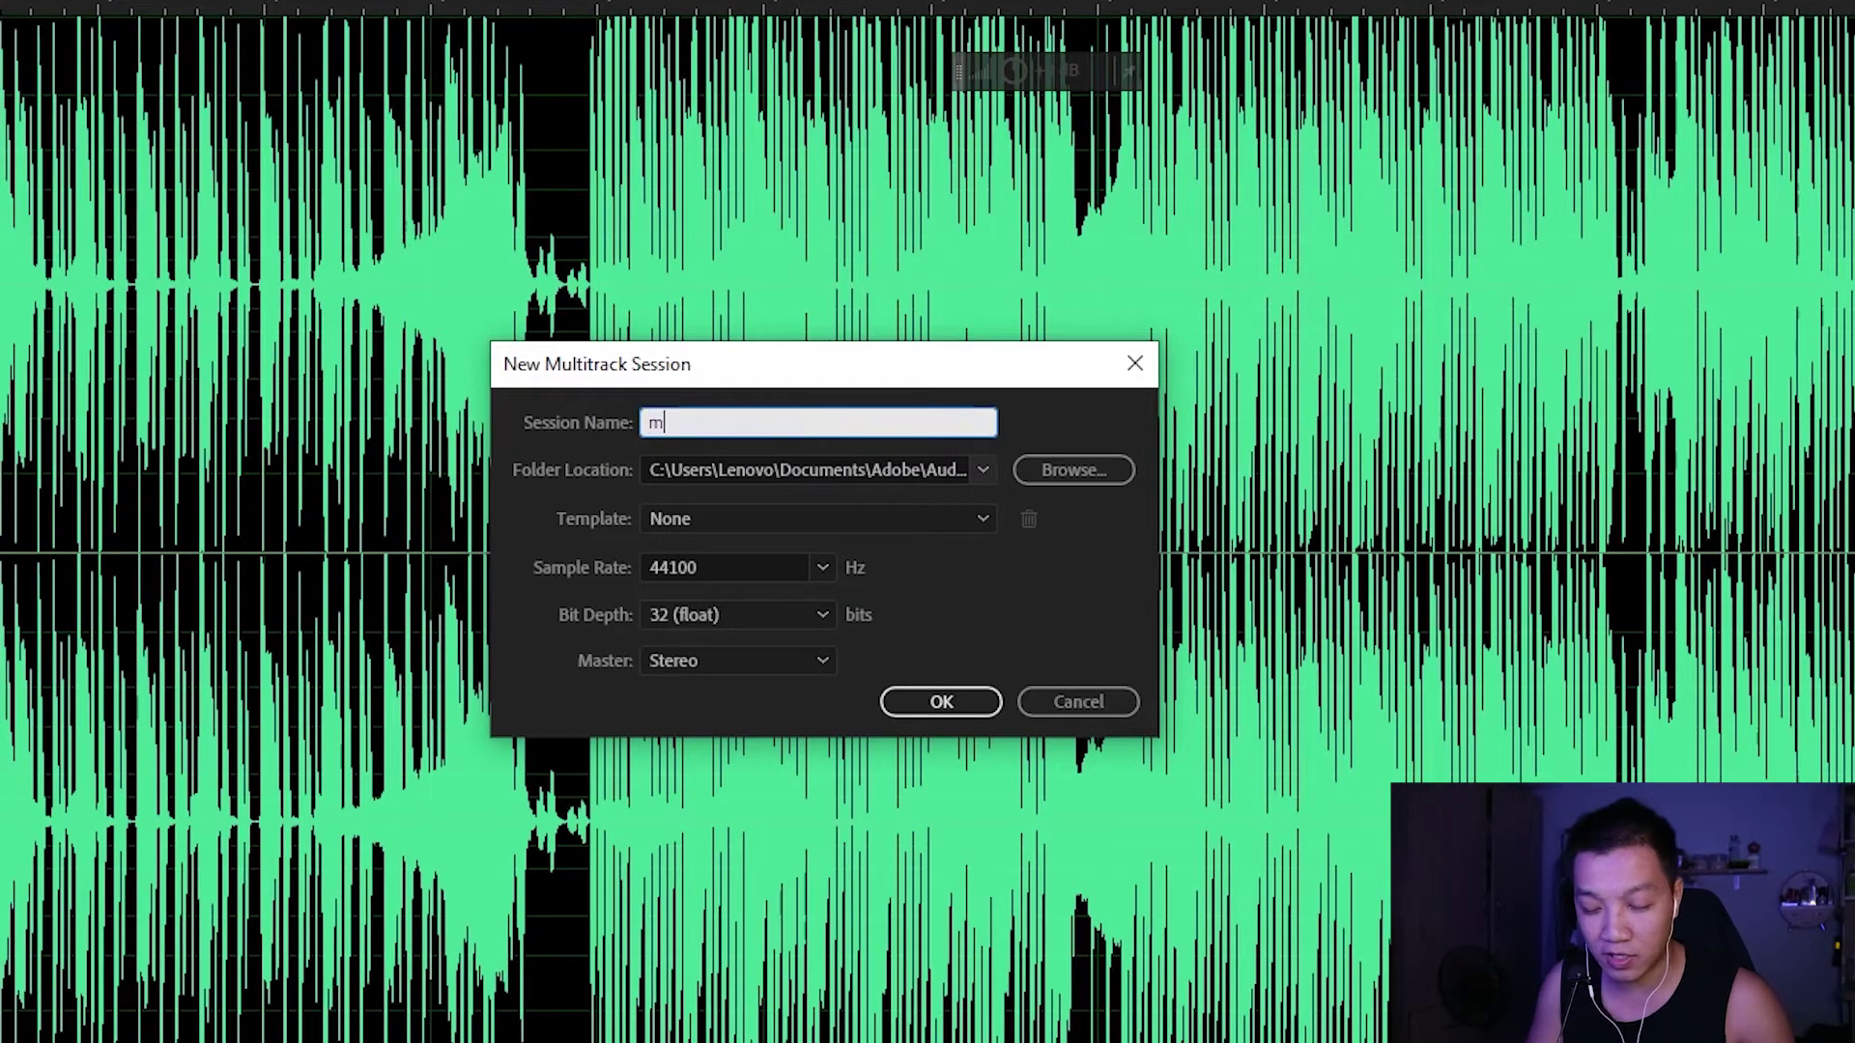
type("ix")
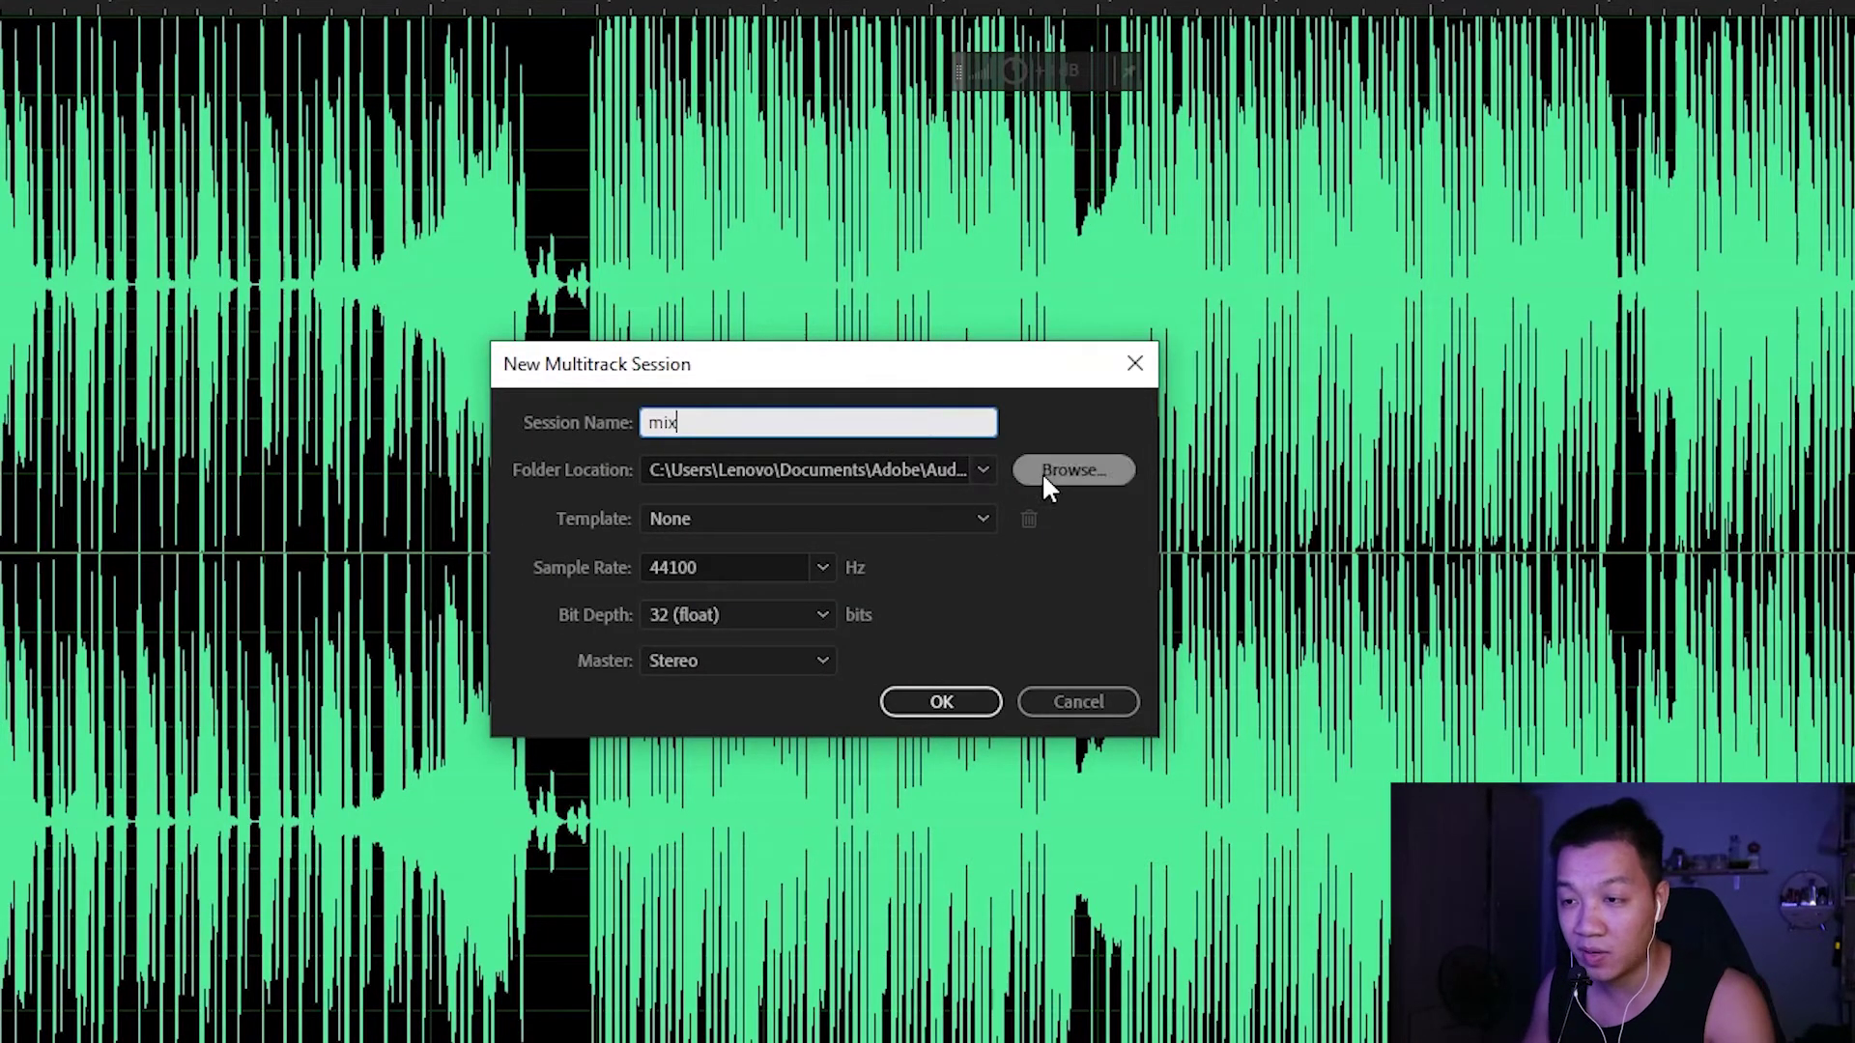
left_click(983, 471)
left_click(986, 471)
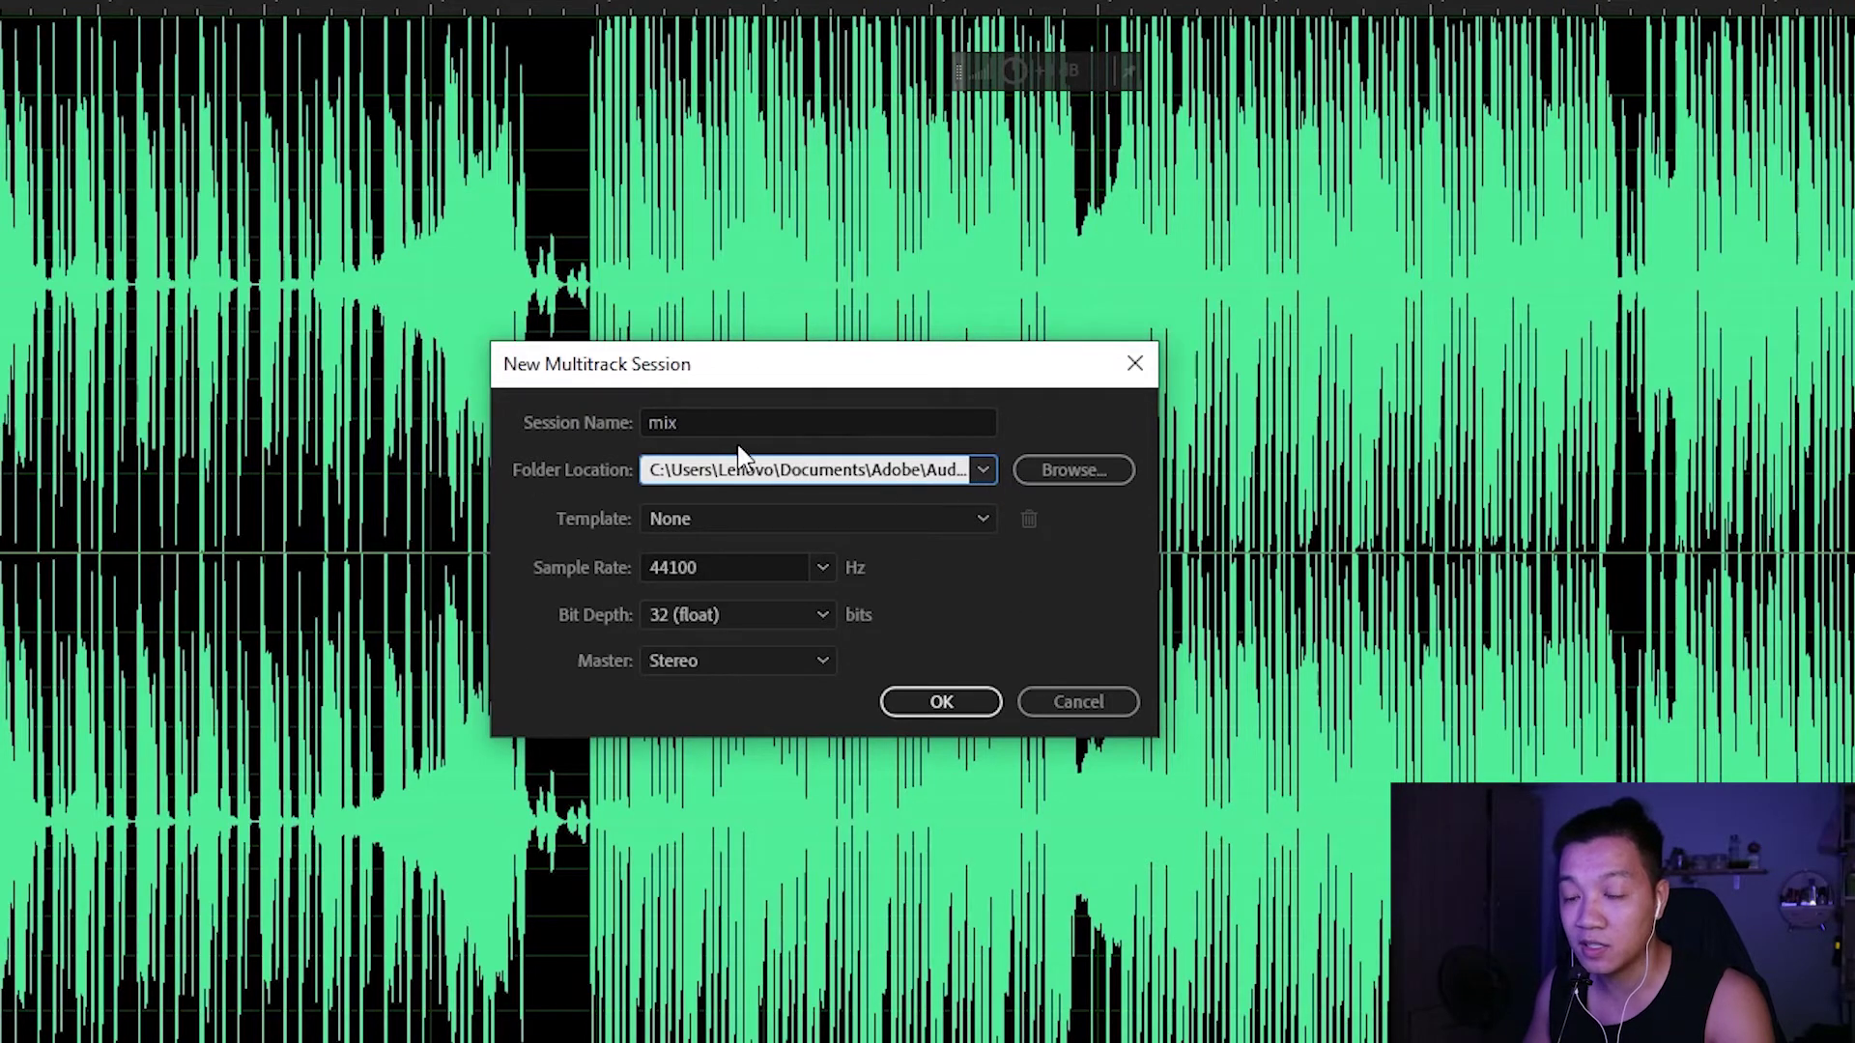
left_click(942, 701)
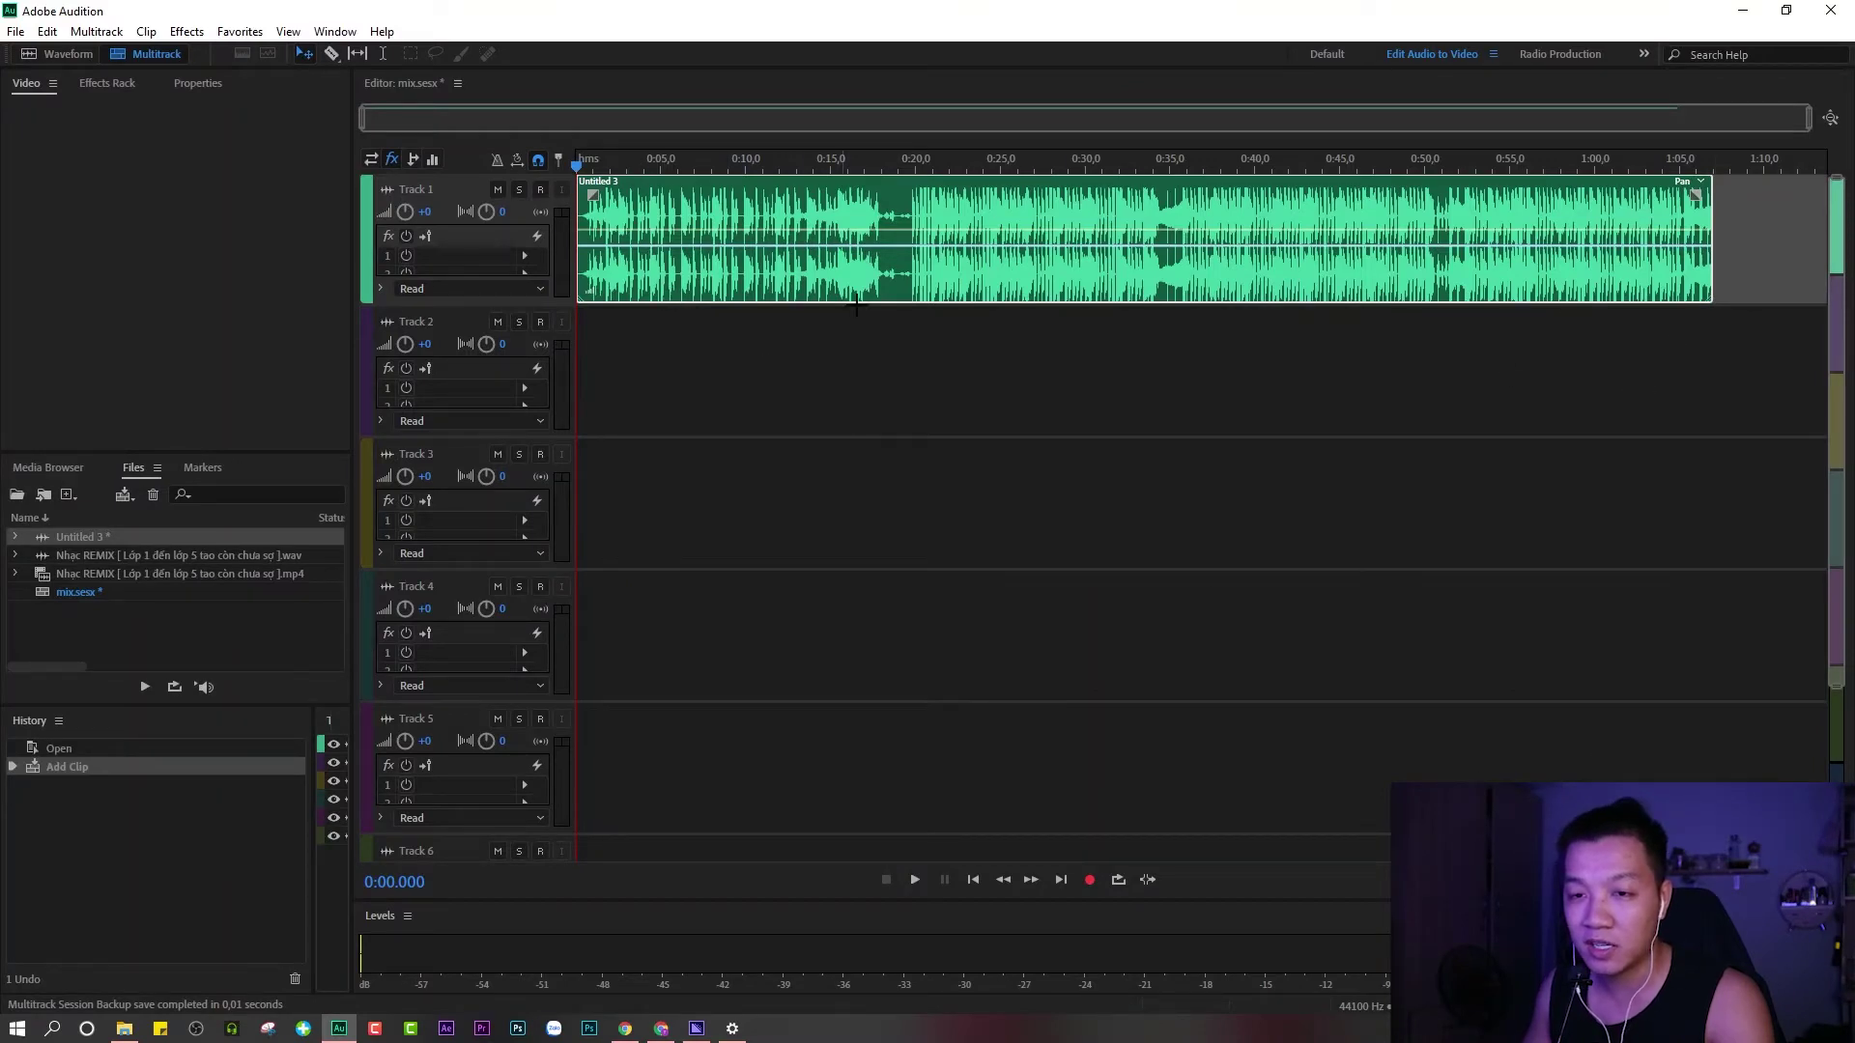
left_click(15, 32)
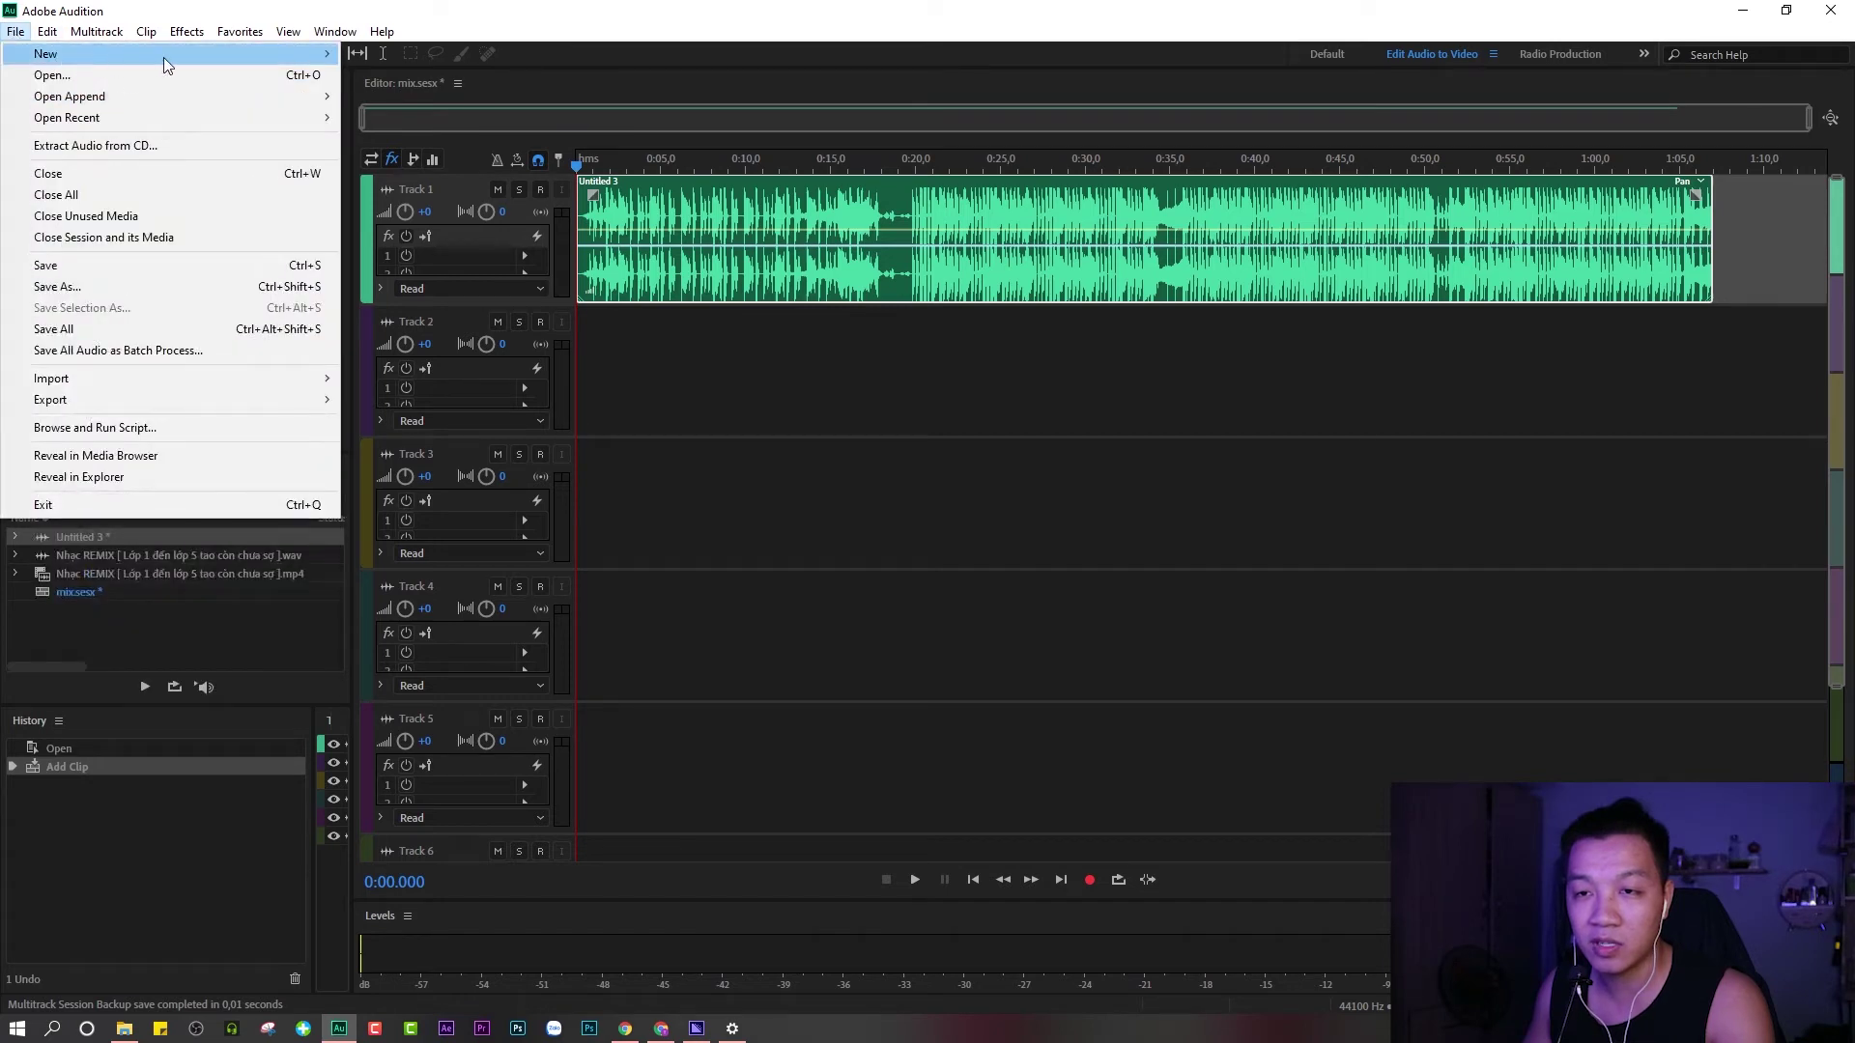
mouse_move(169, 58)
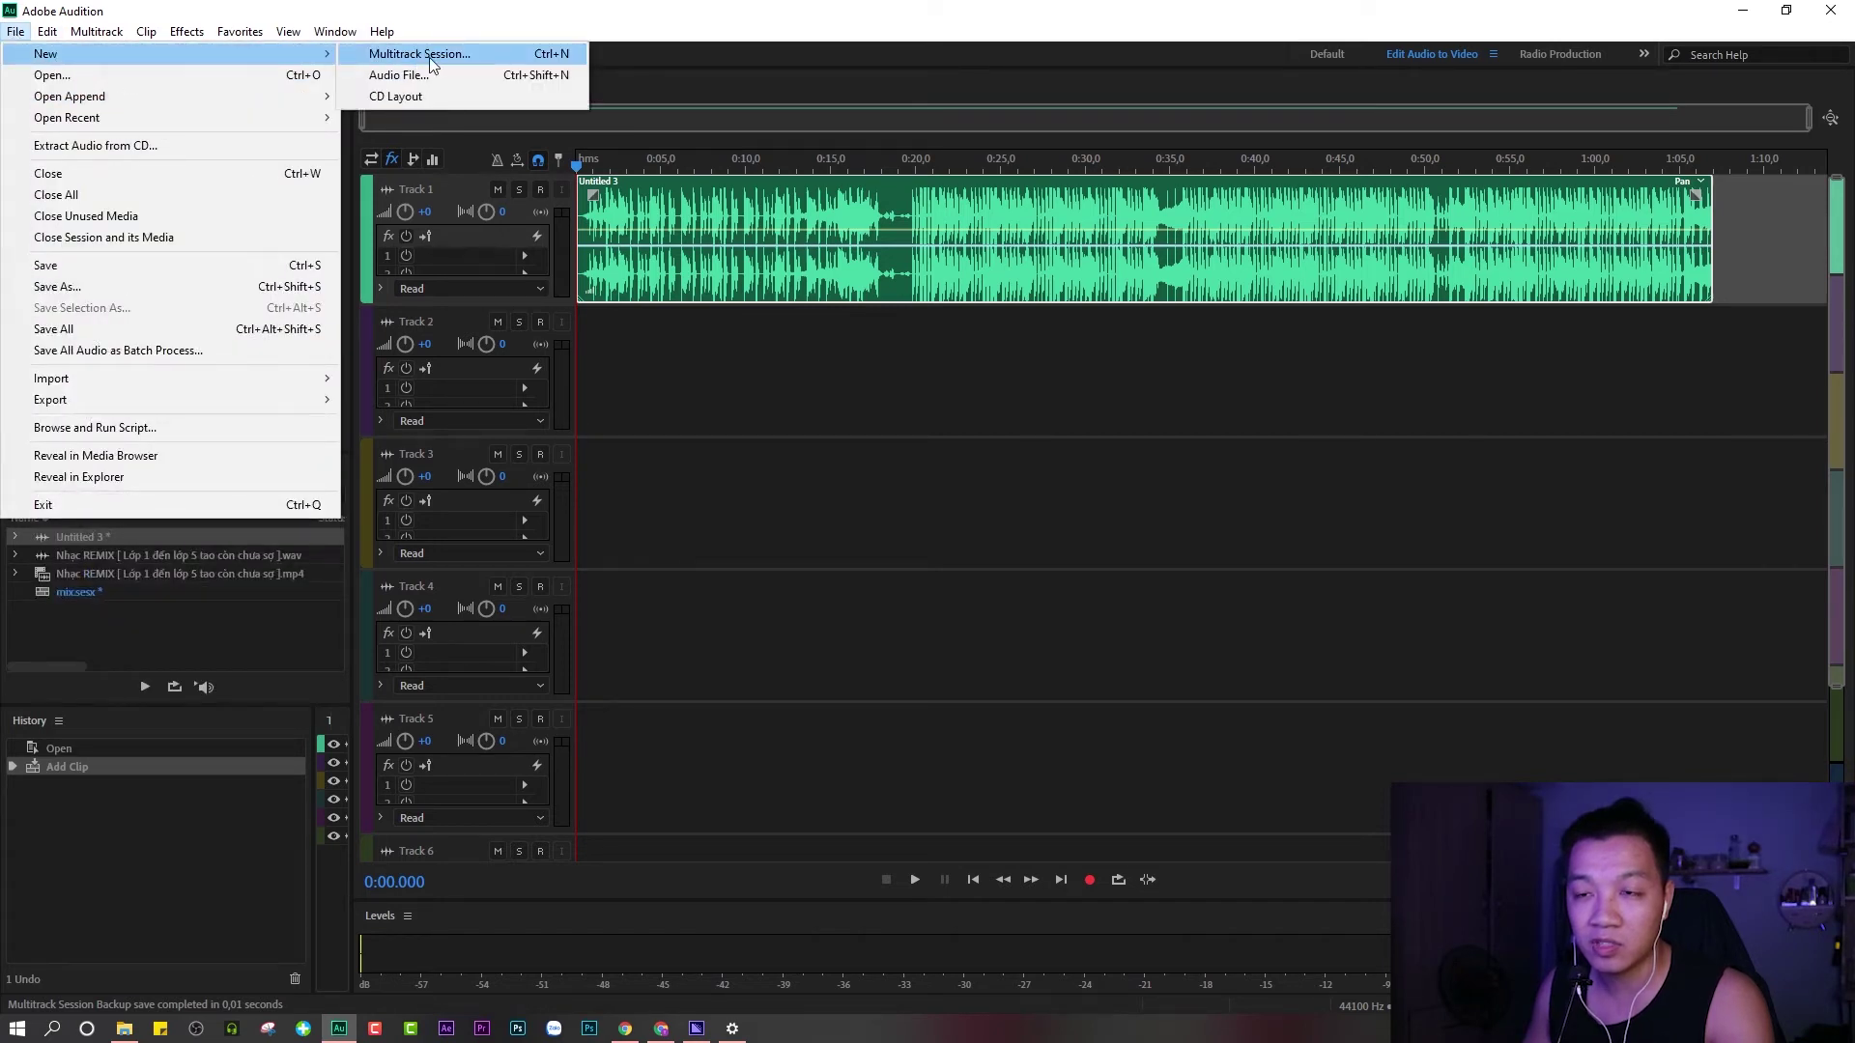
left_click(429, 56)
left_click(1089, 606)
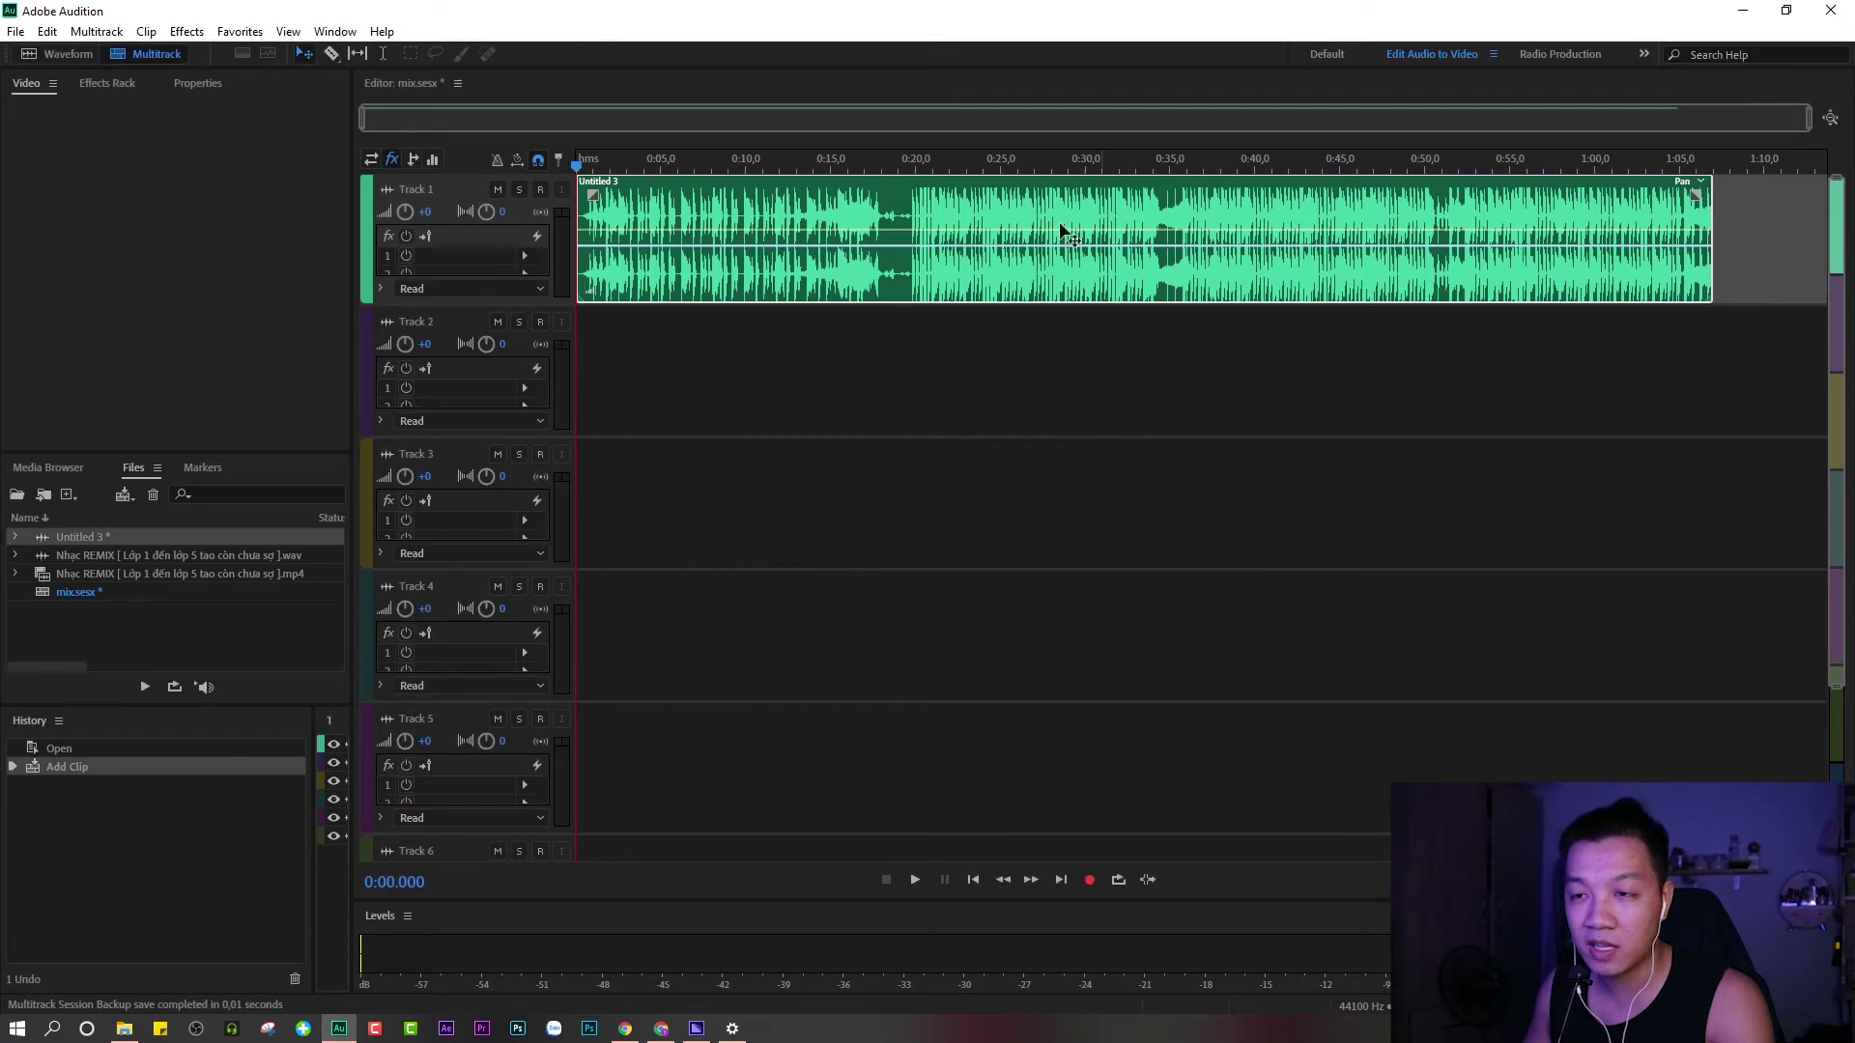
Delete the audio clip from Track 1 and place the extracted audio back at the start of the track.
left_click(923, 268)
key("Delete")
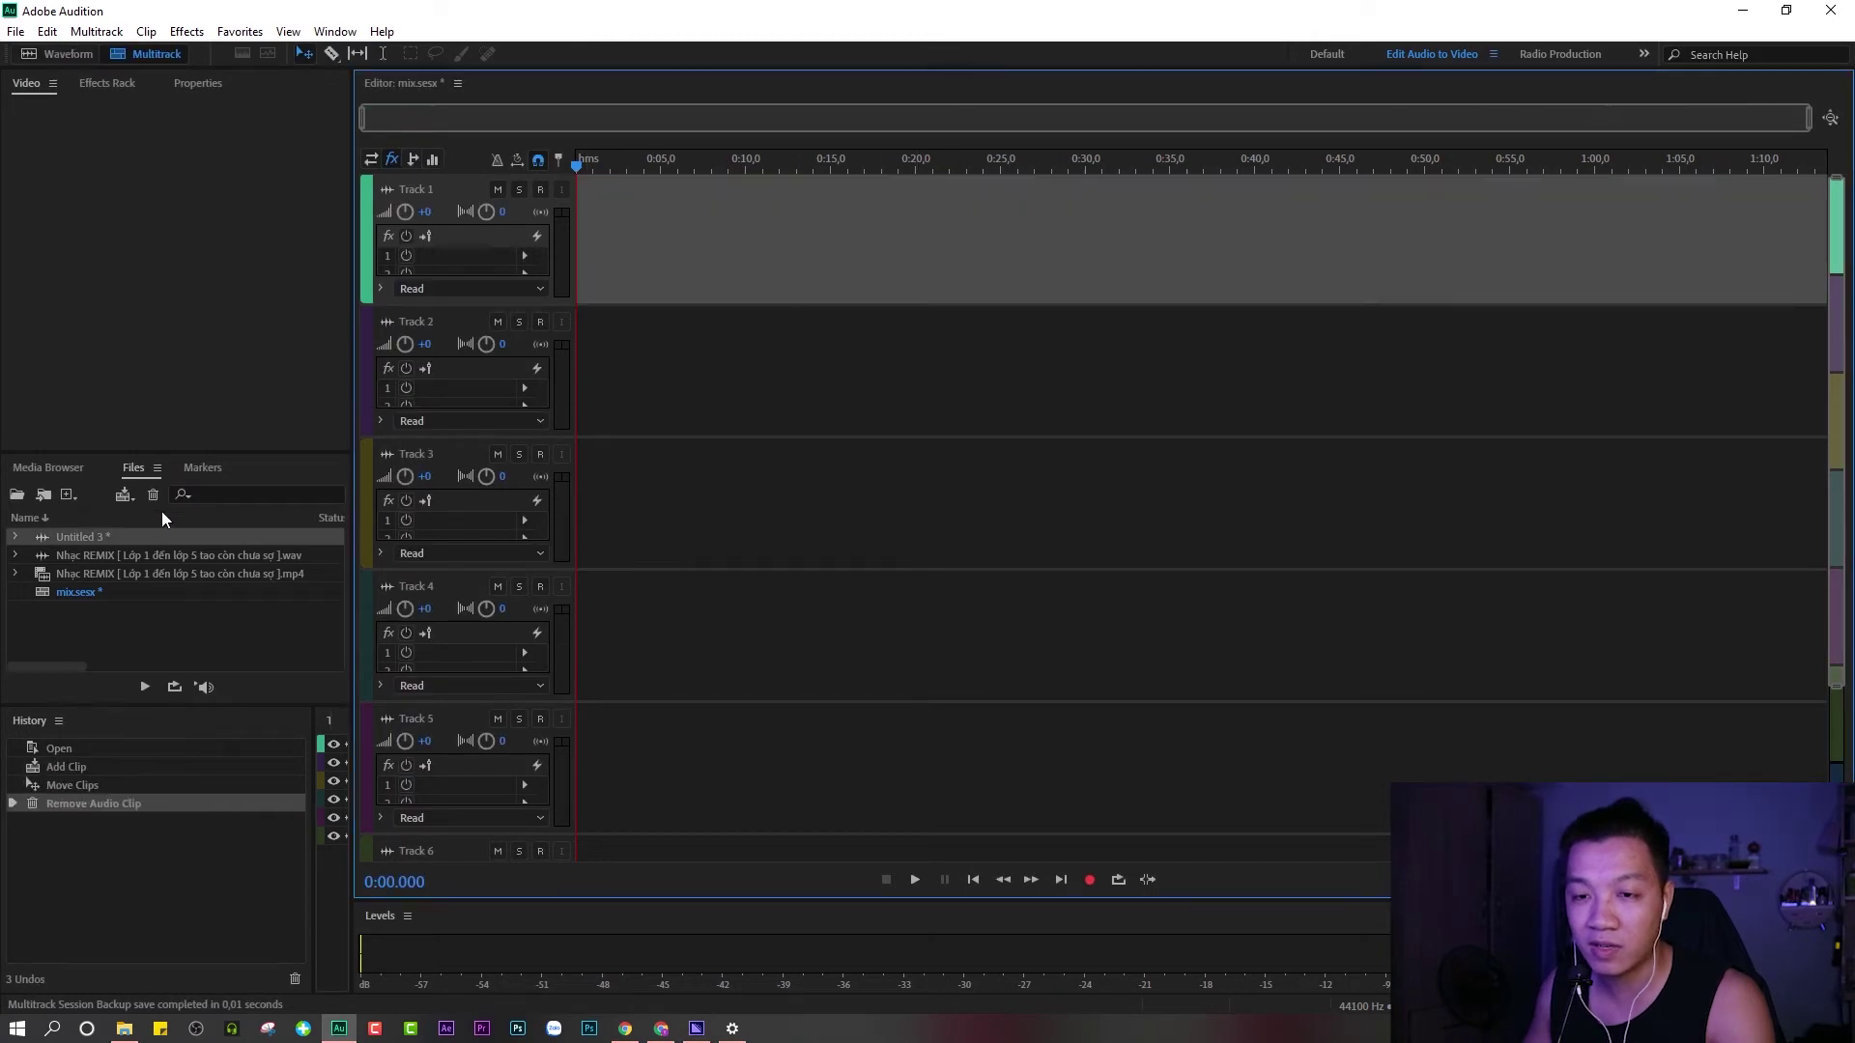
left_click_drag(85, 543, 571, 270)
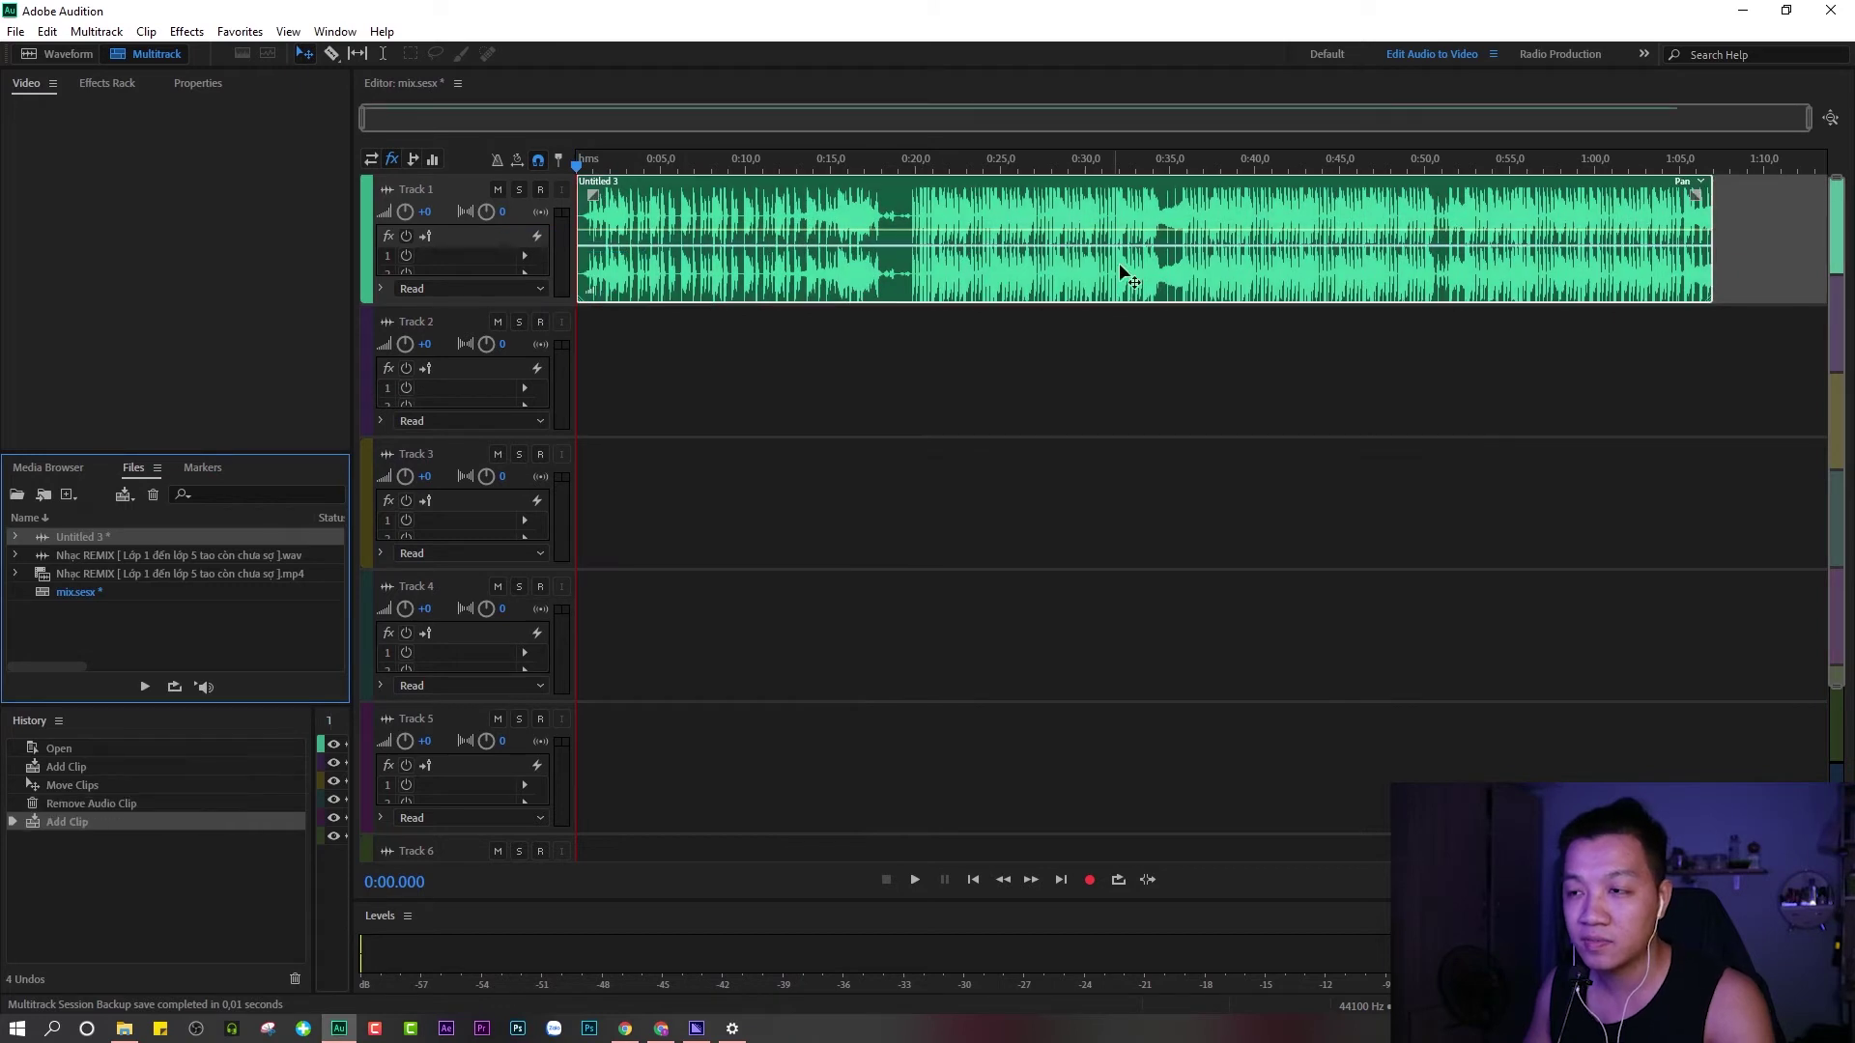
Enable Remix on the extracted audio clip in Track 1.
left_click(1127, 165)
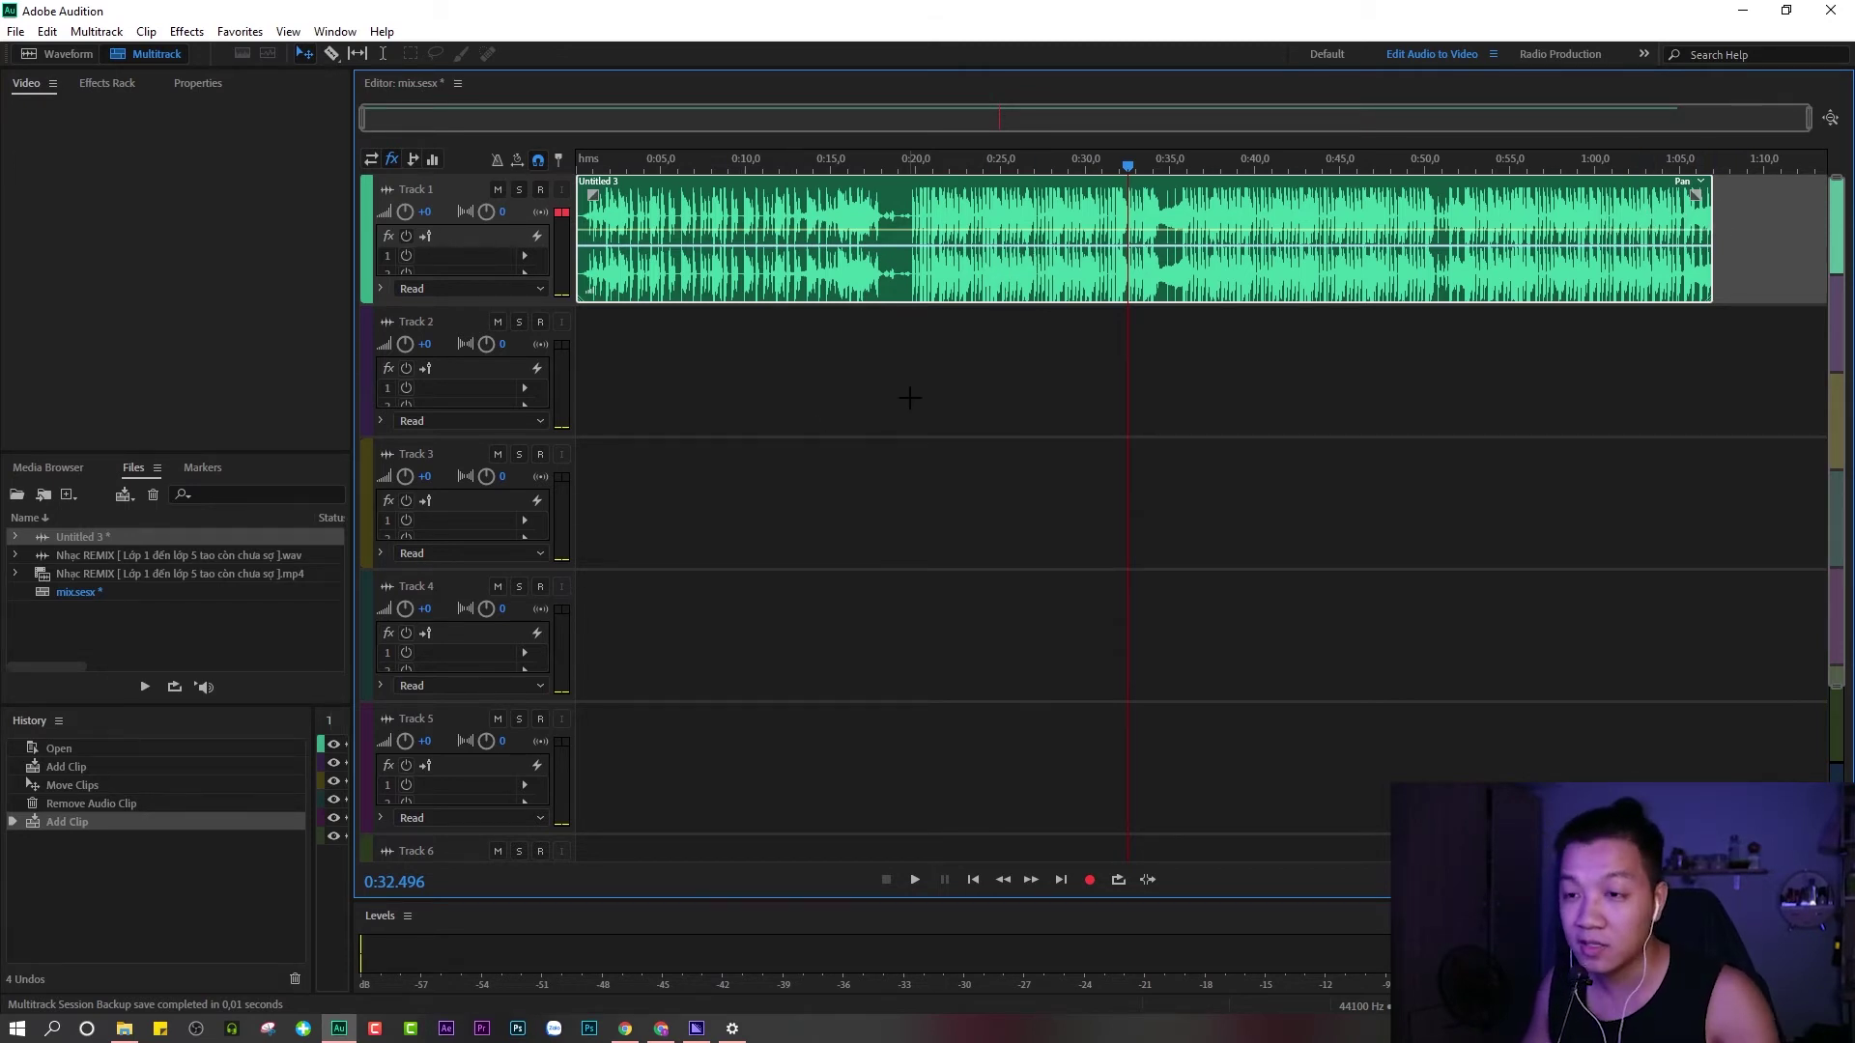
right_click(989, 212)
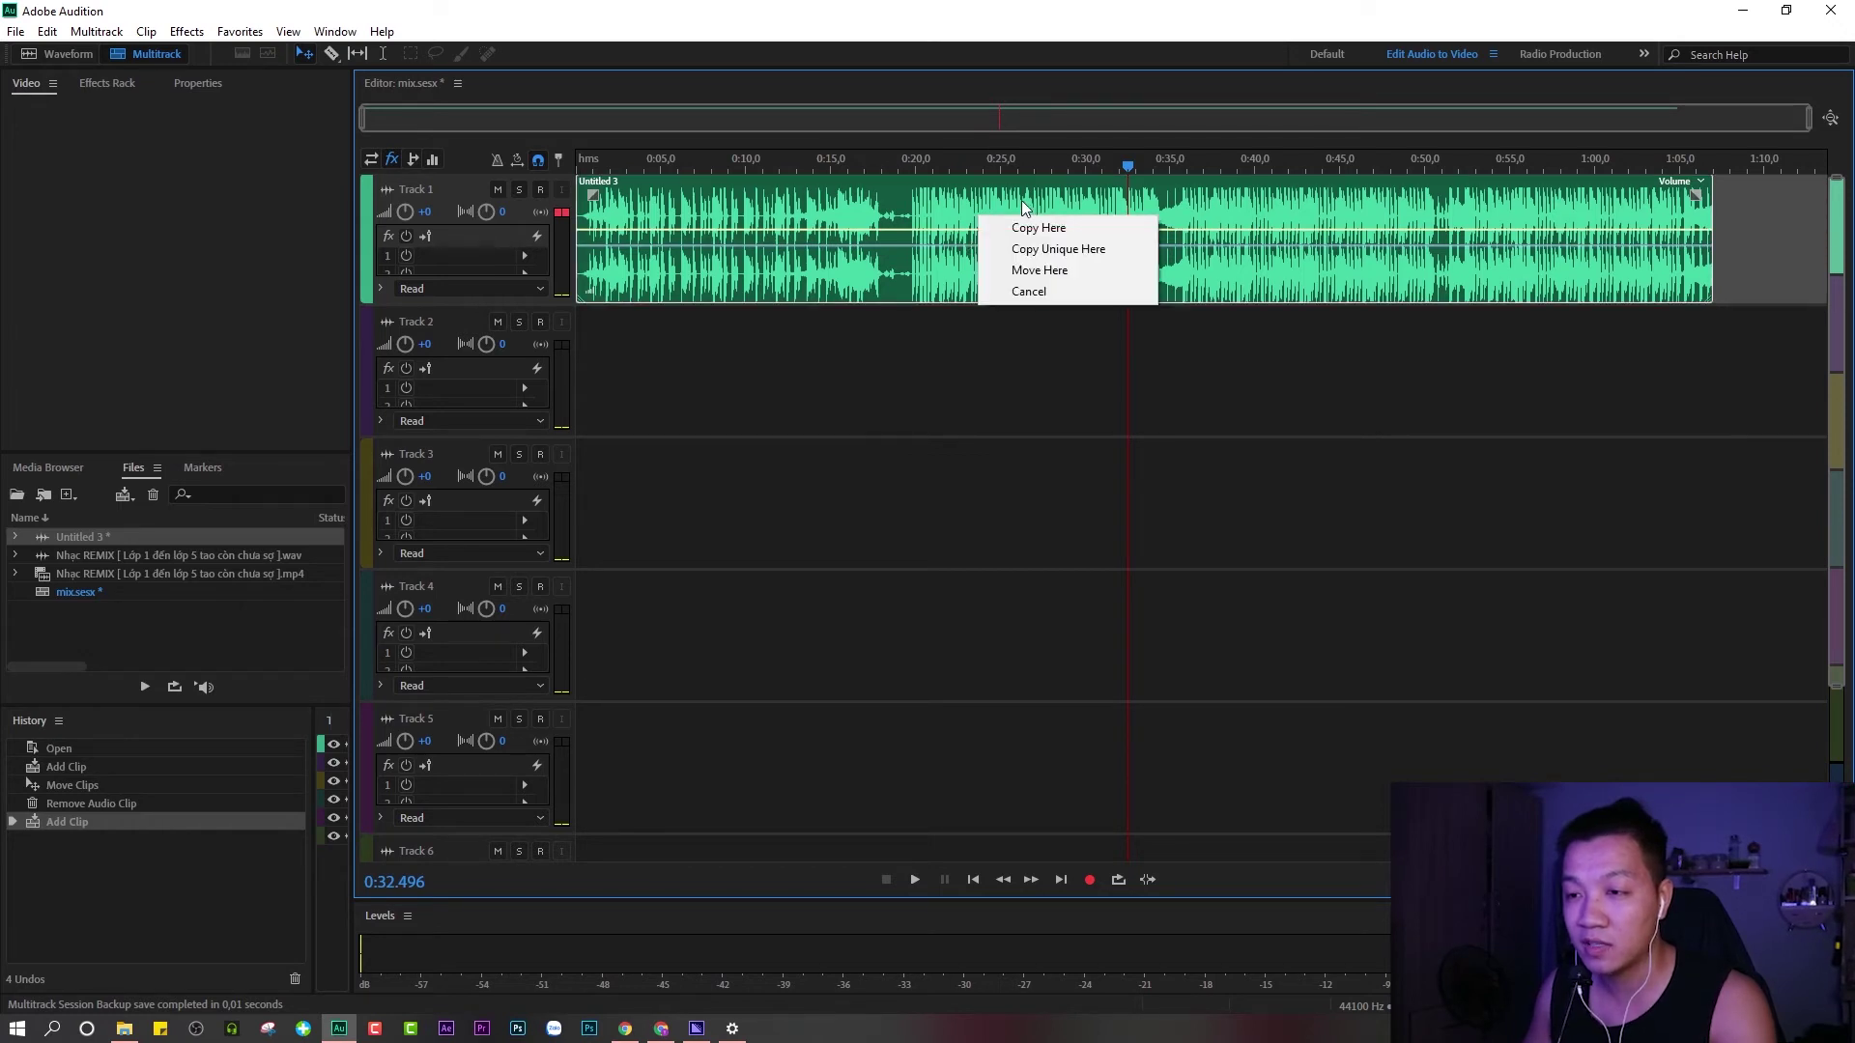
right_click(994, 197)
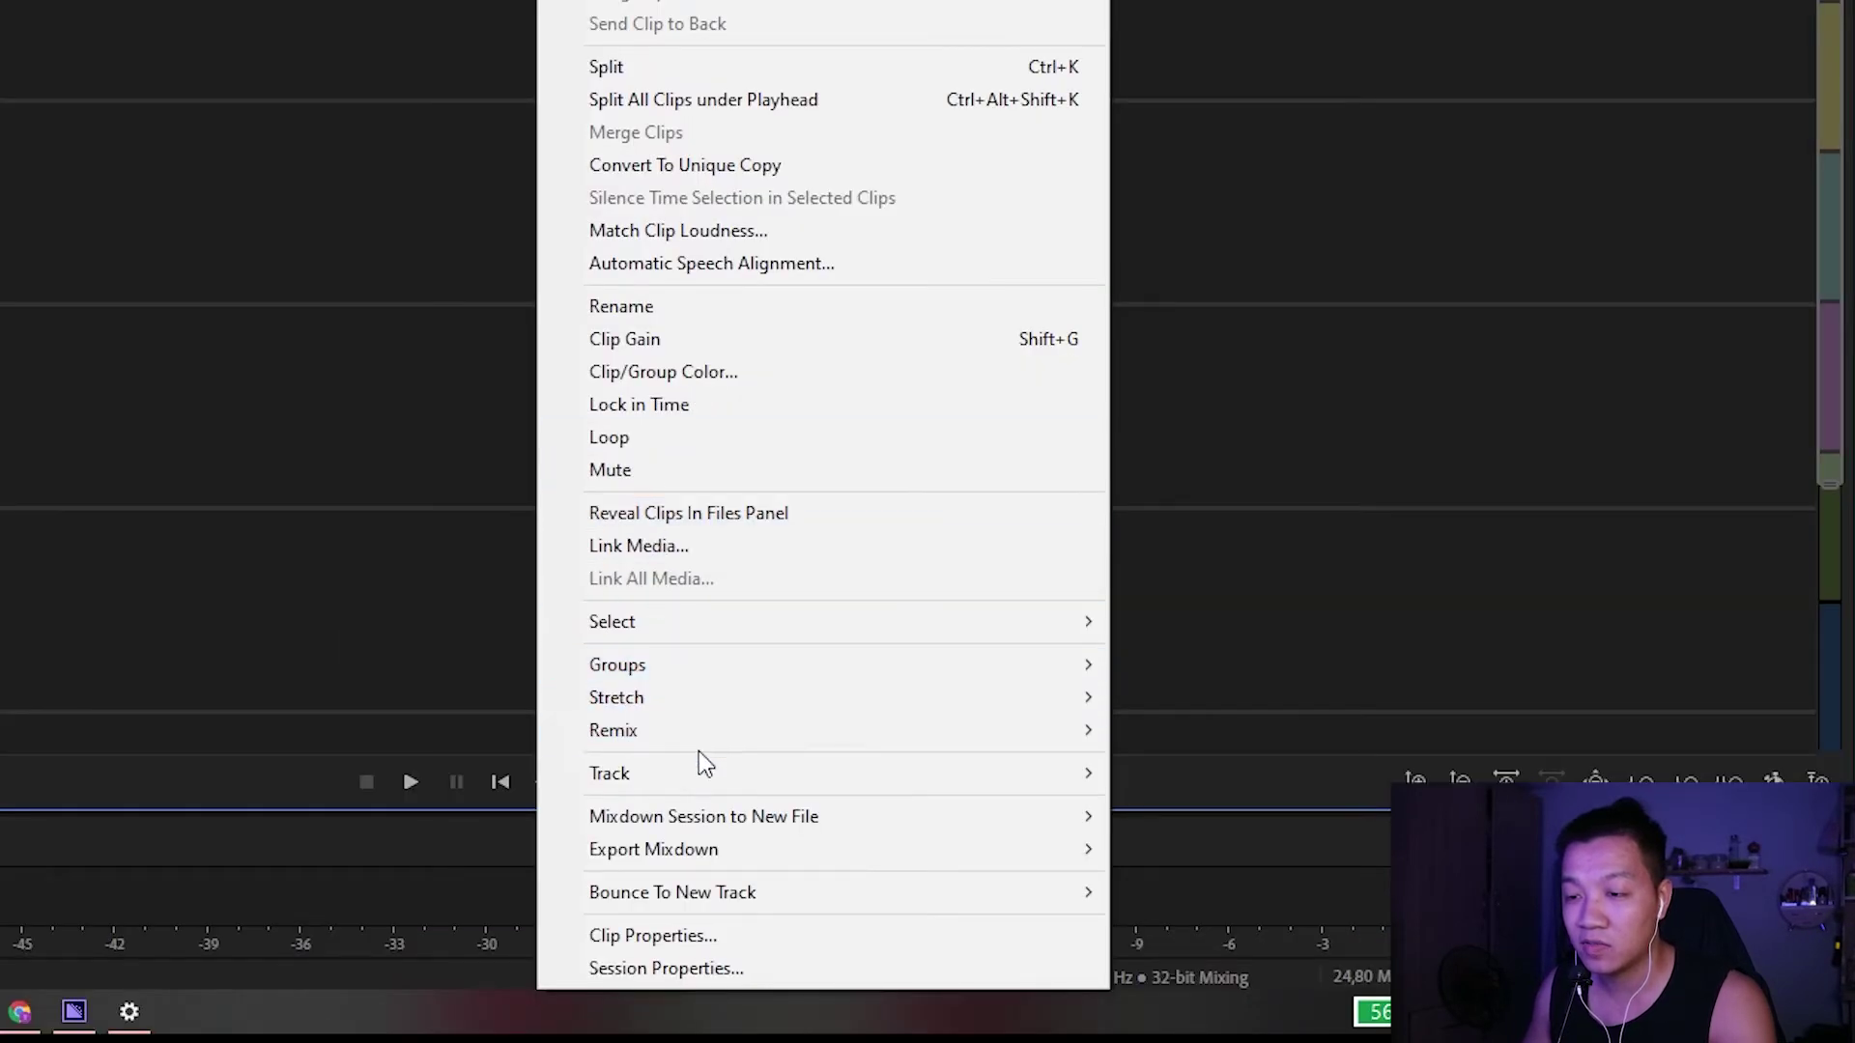
mouse_move(768, 739)
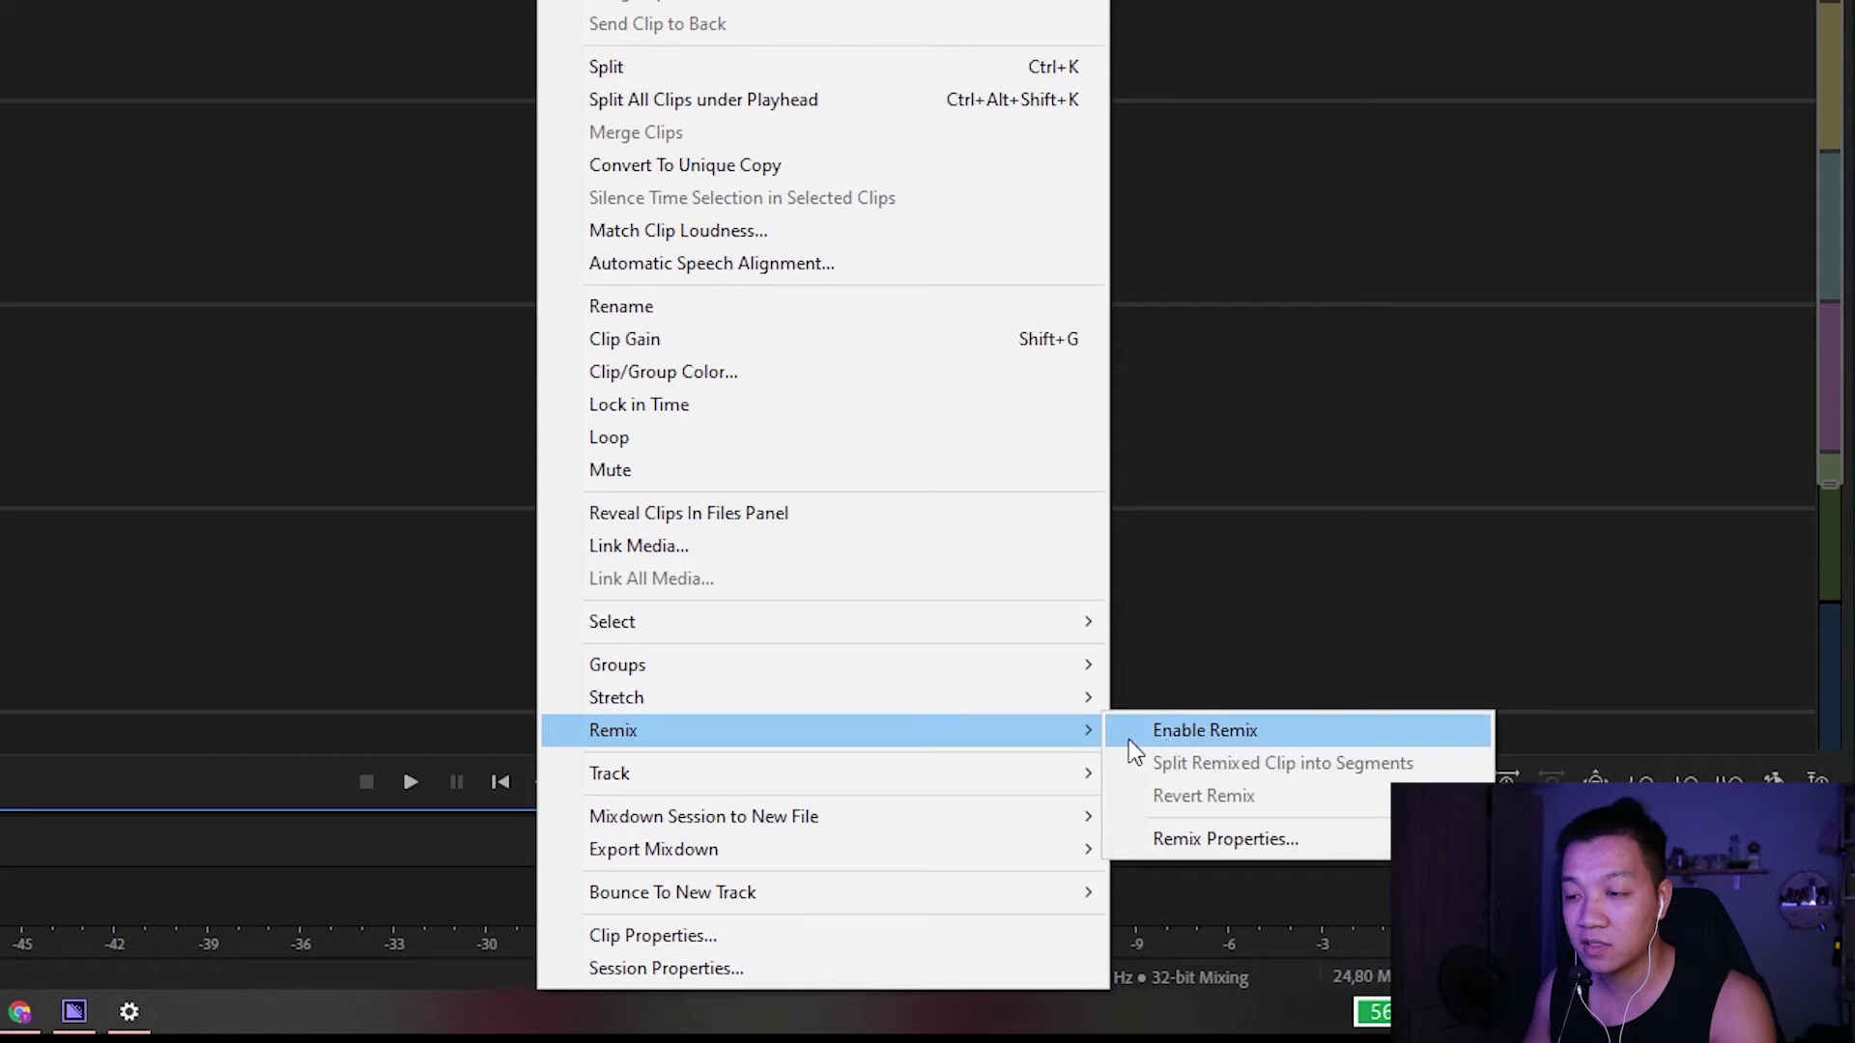
left_click(1186, 732)
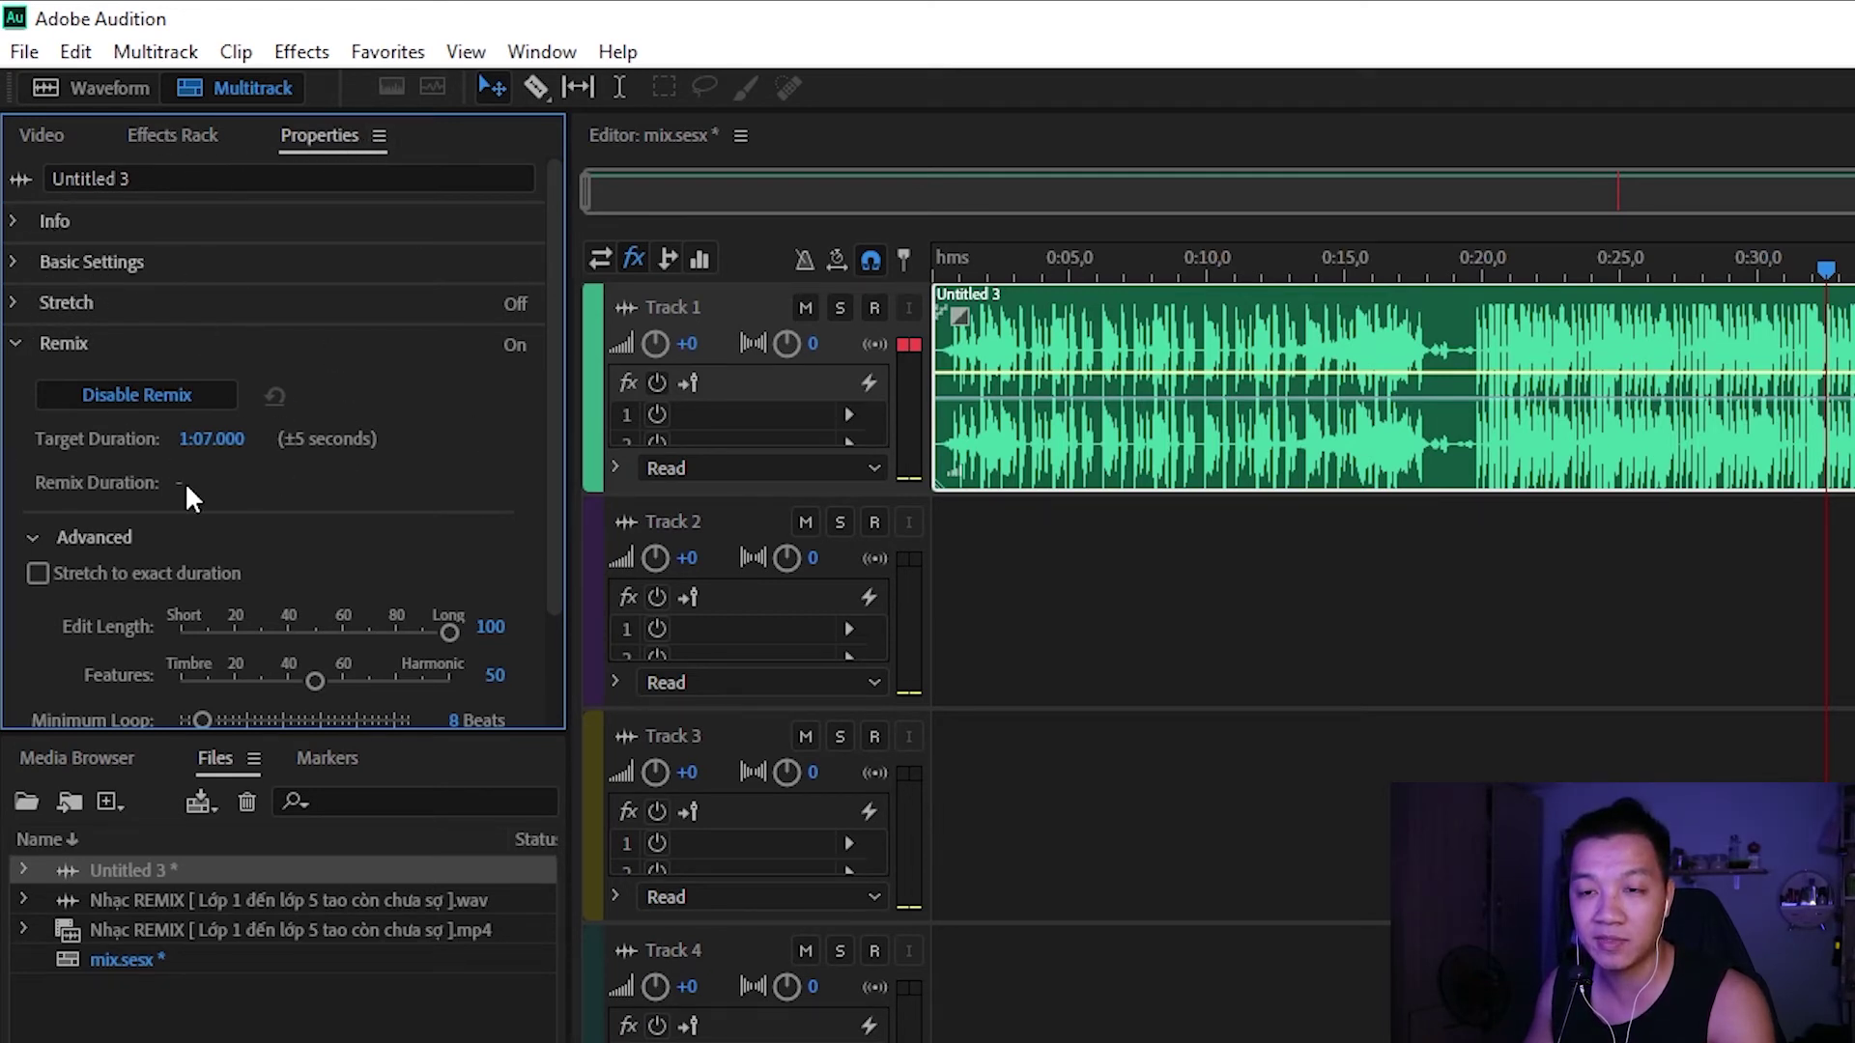
Set the clip's Remix target duration to 2:00.000.
left_click(17, 333)
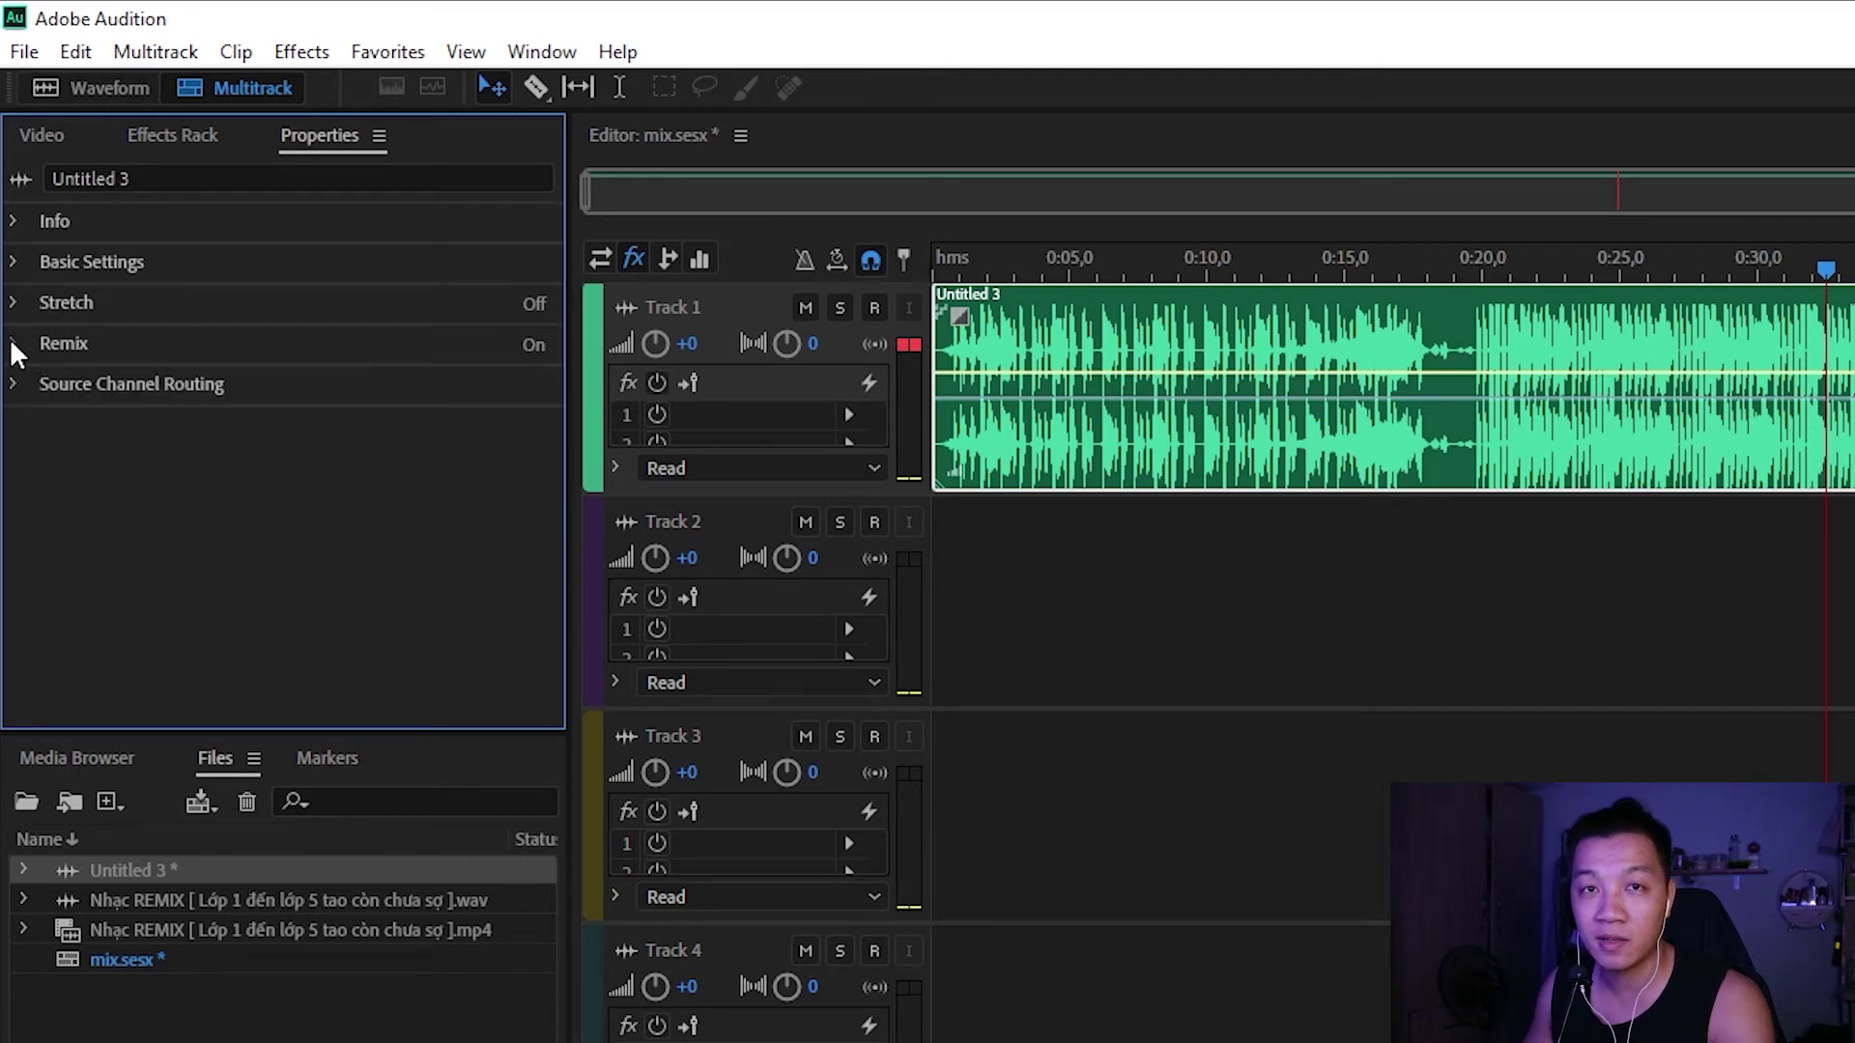
left_click(14, 343)
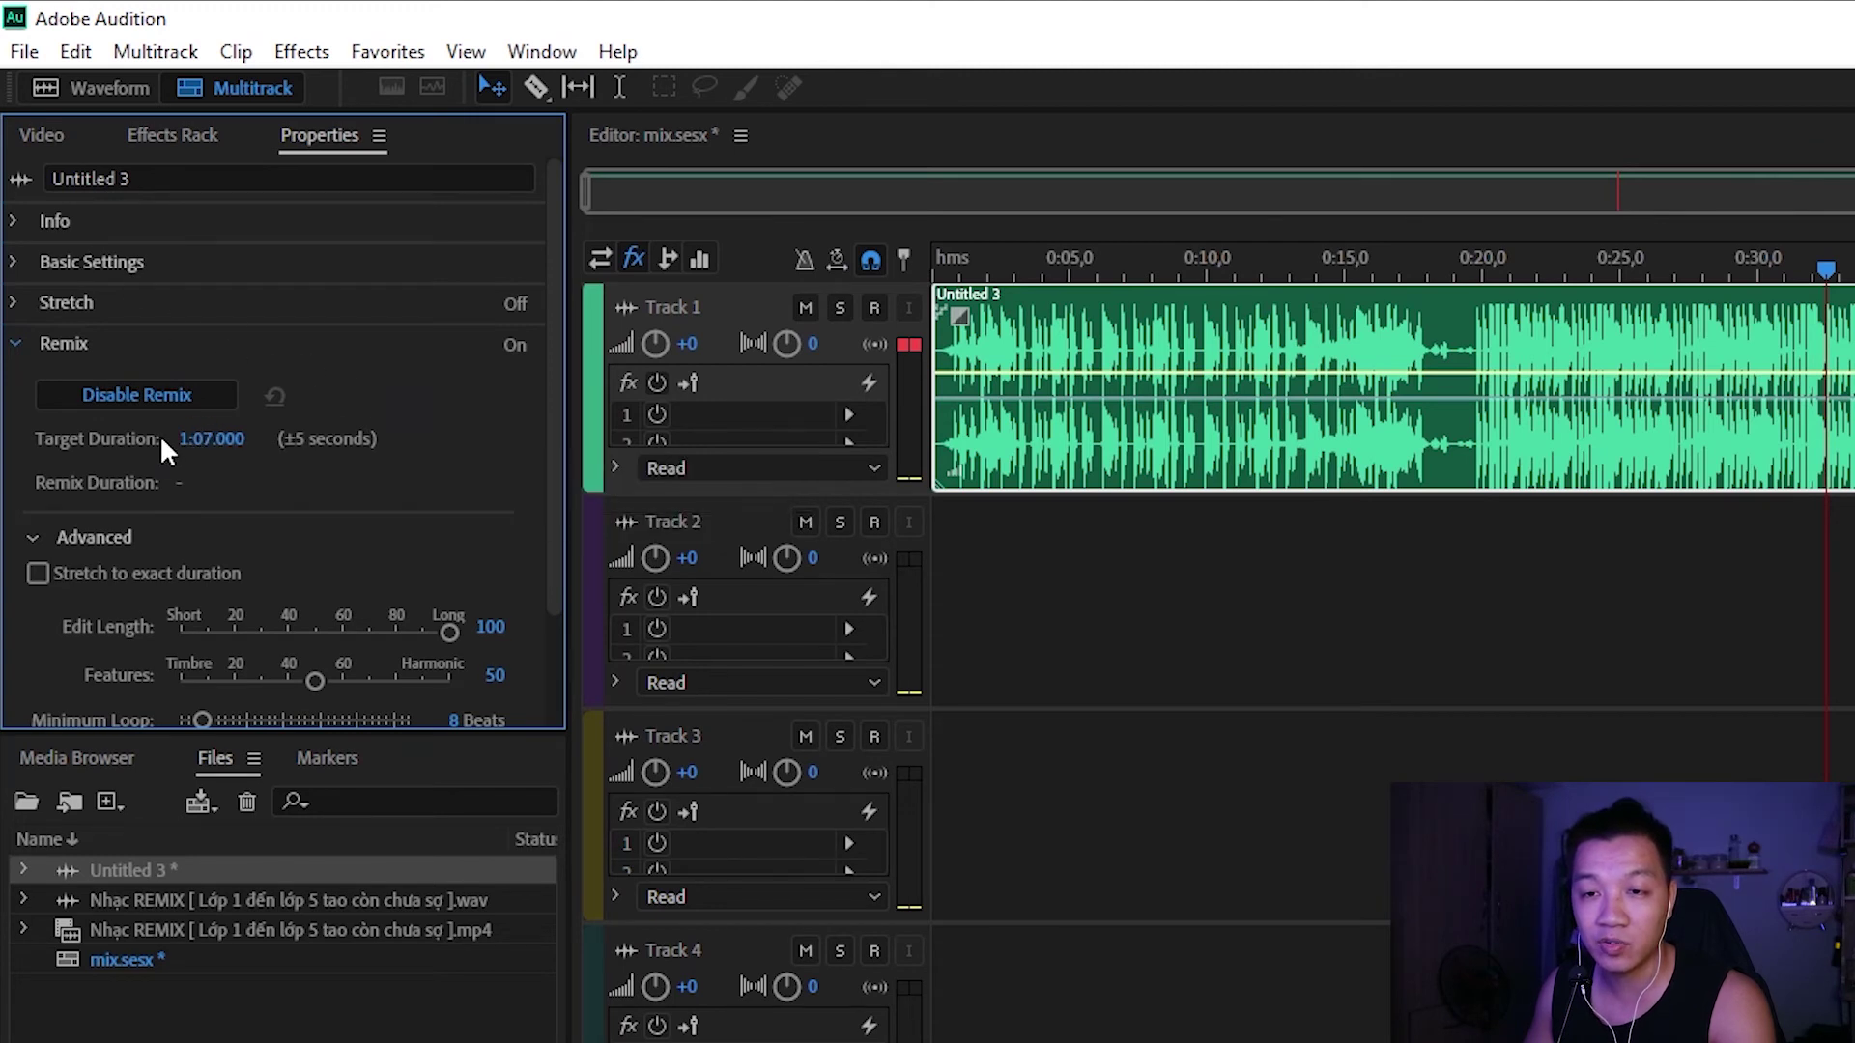
left_click(211, 440)
left_click(197, 440)
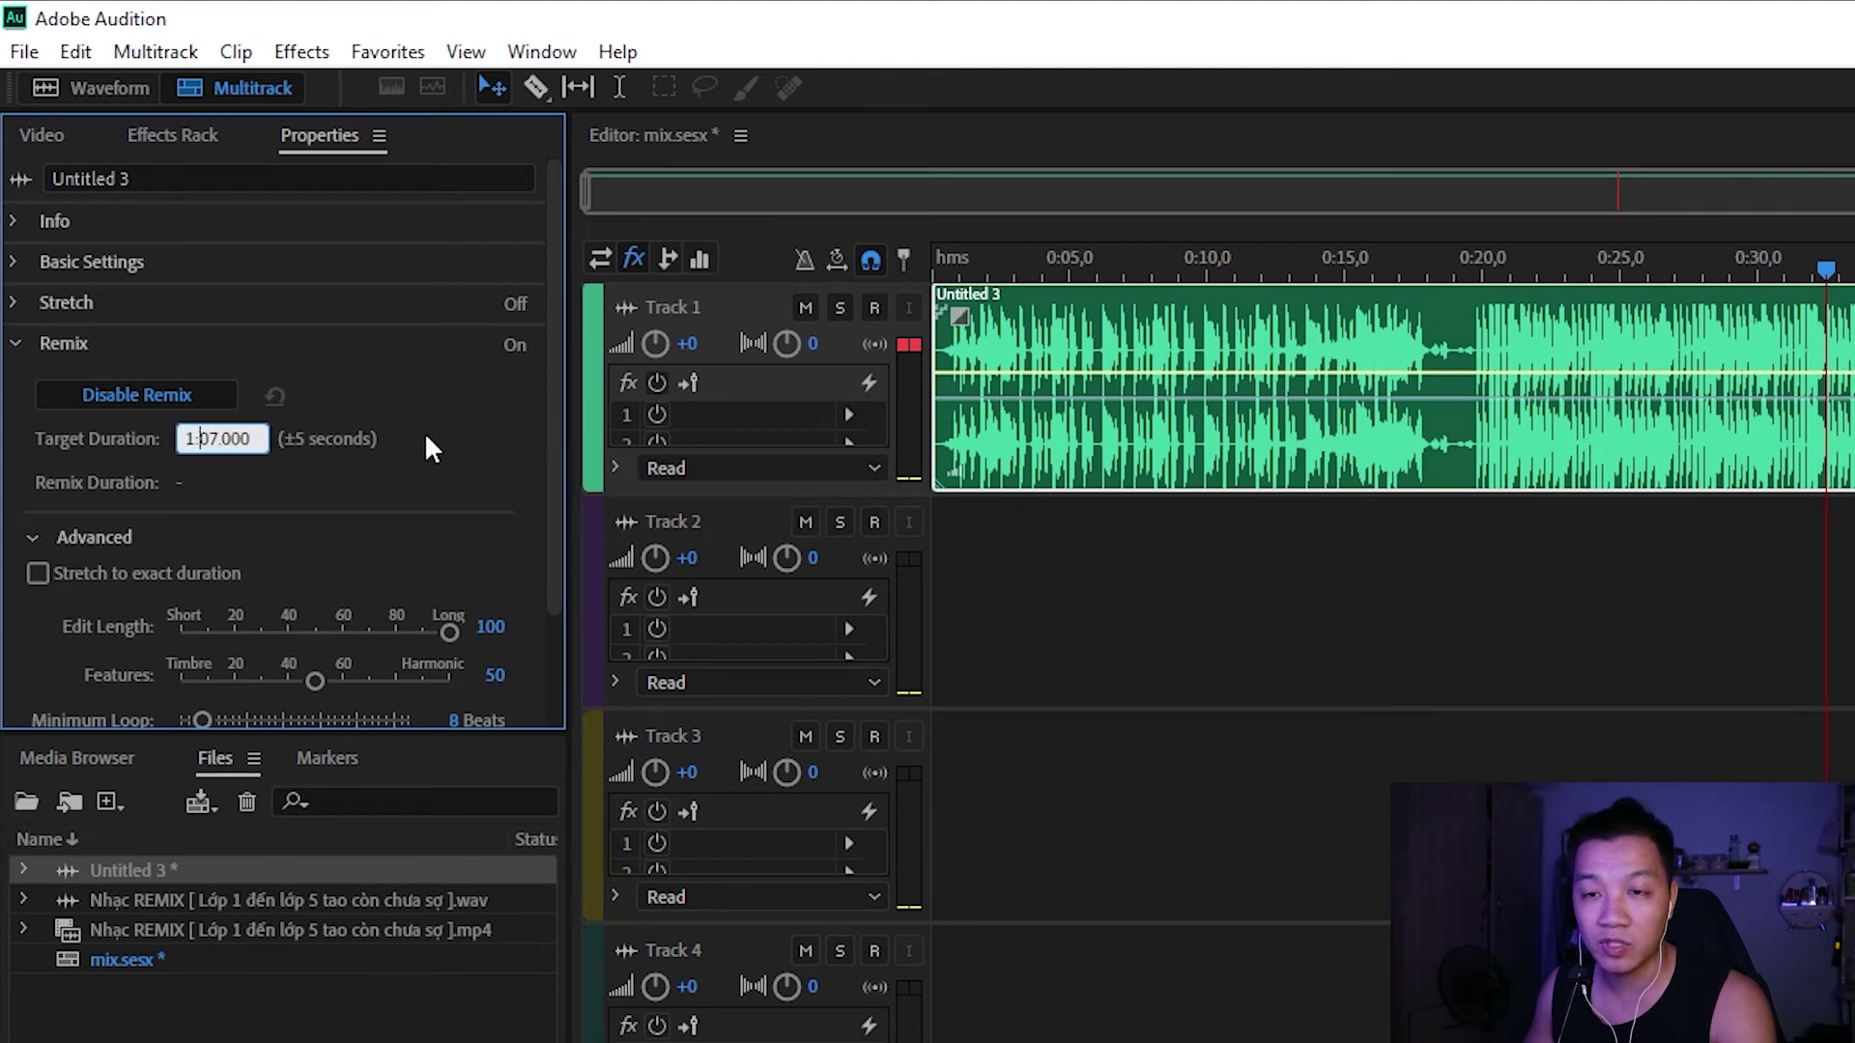
key("shift+Home")
type("2:")
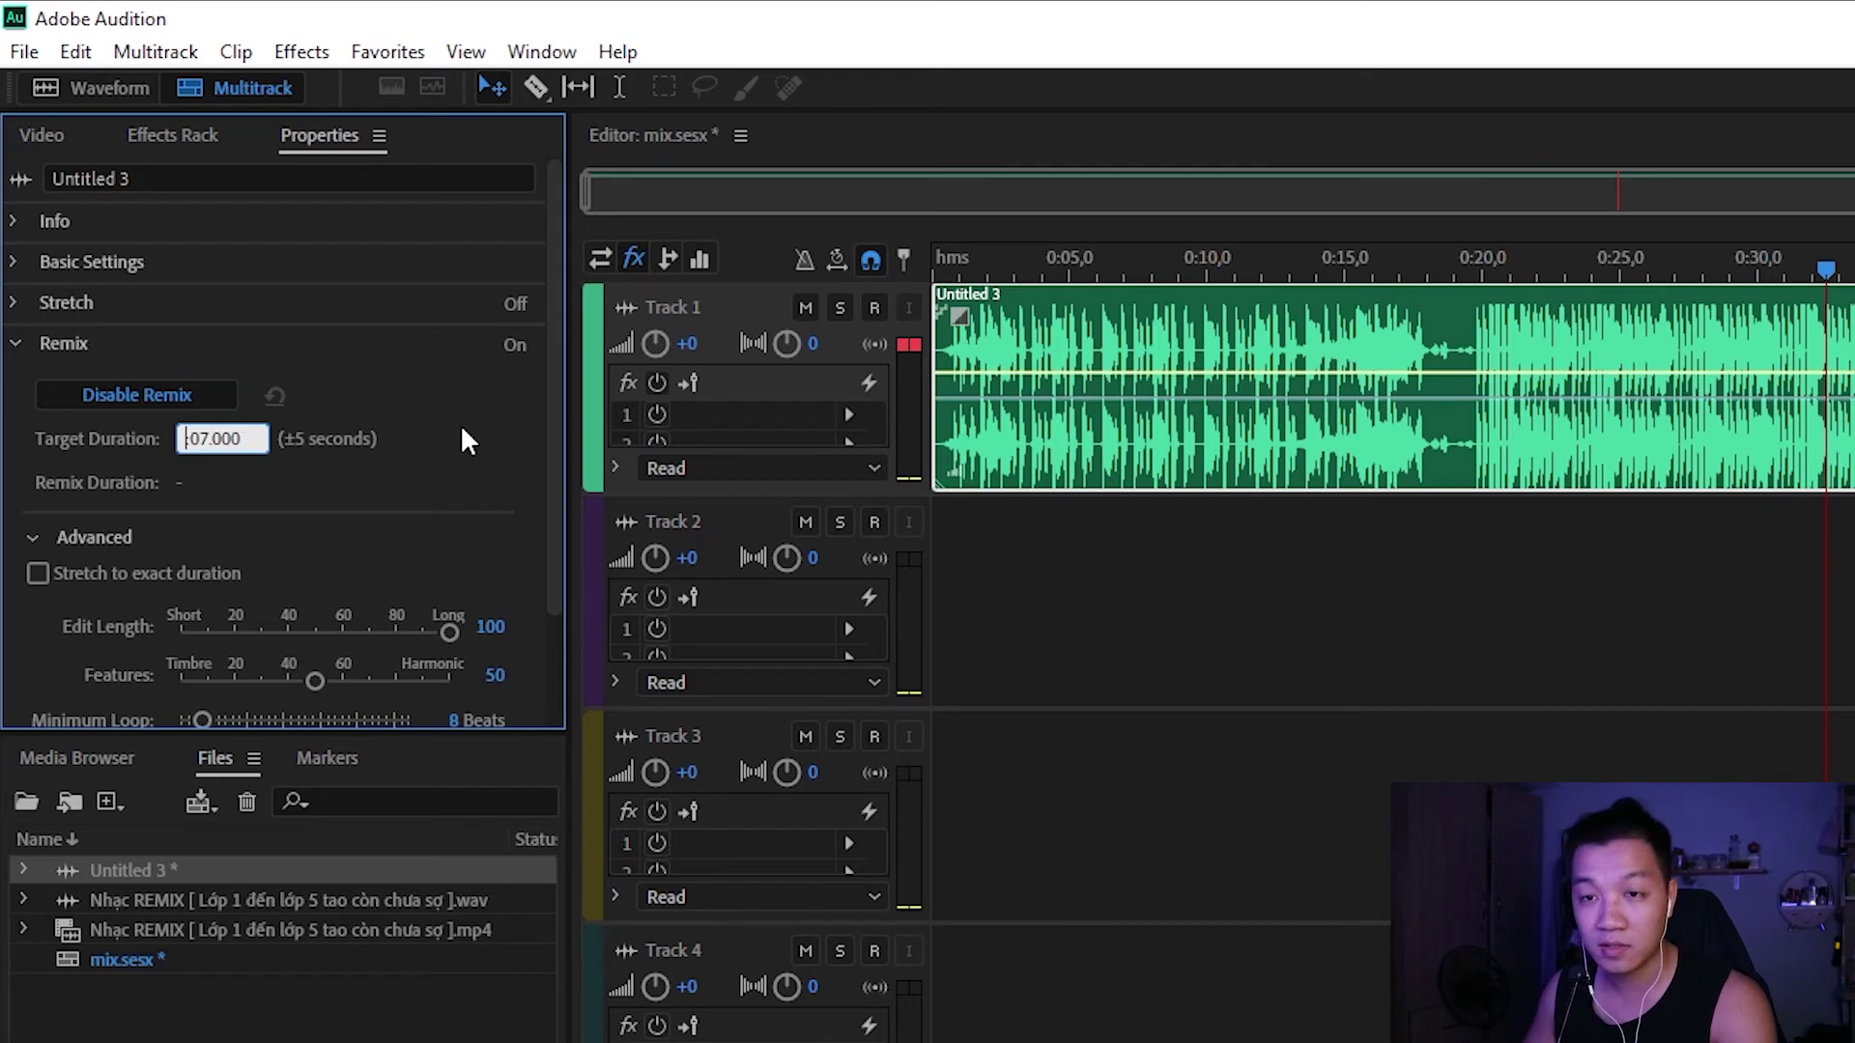
key("Right")
key("Delete")
type("0")
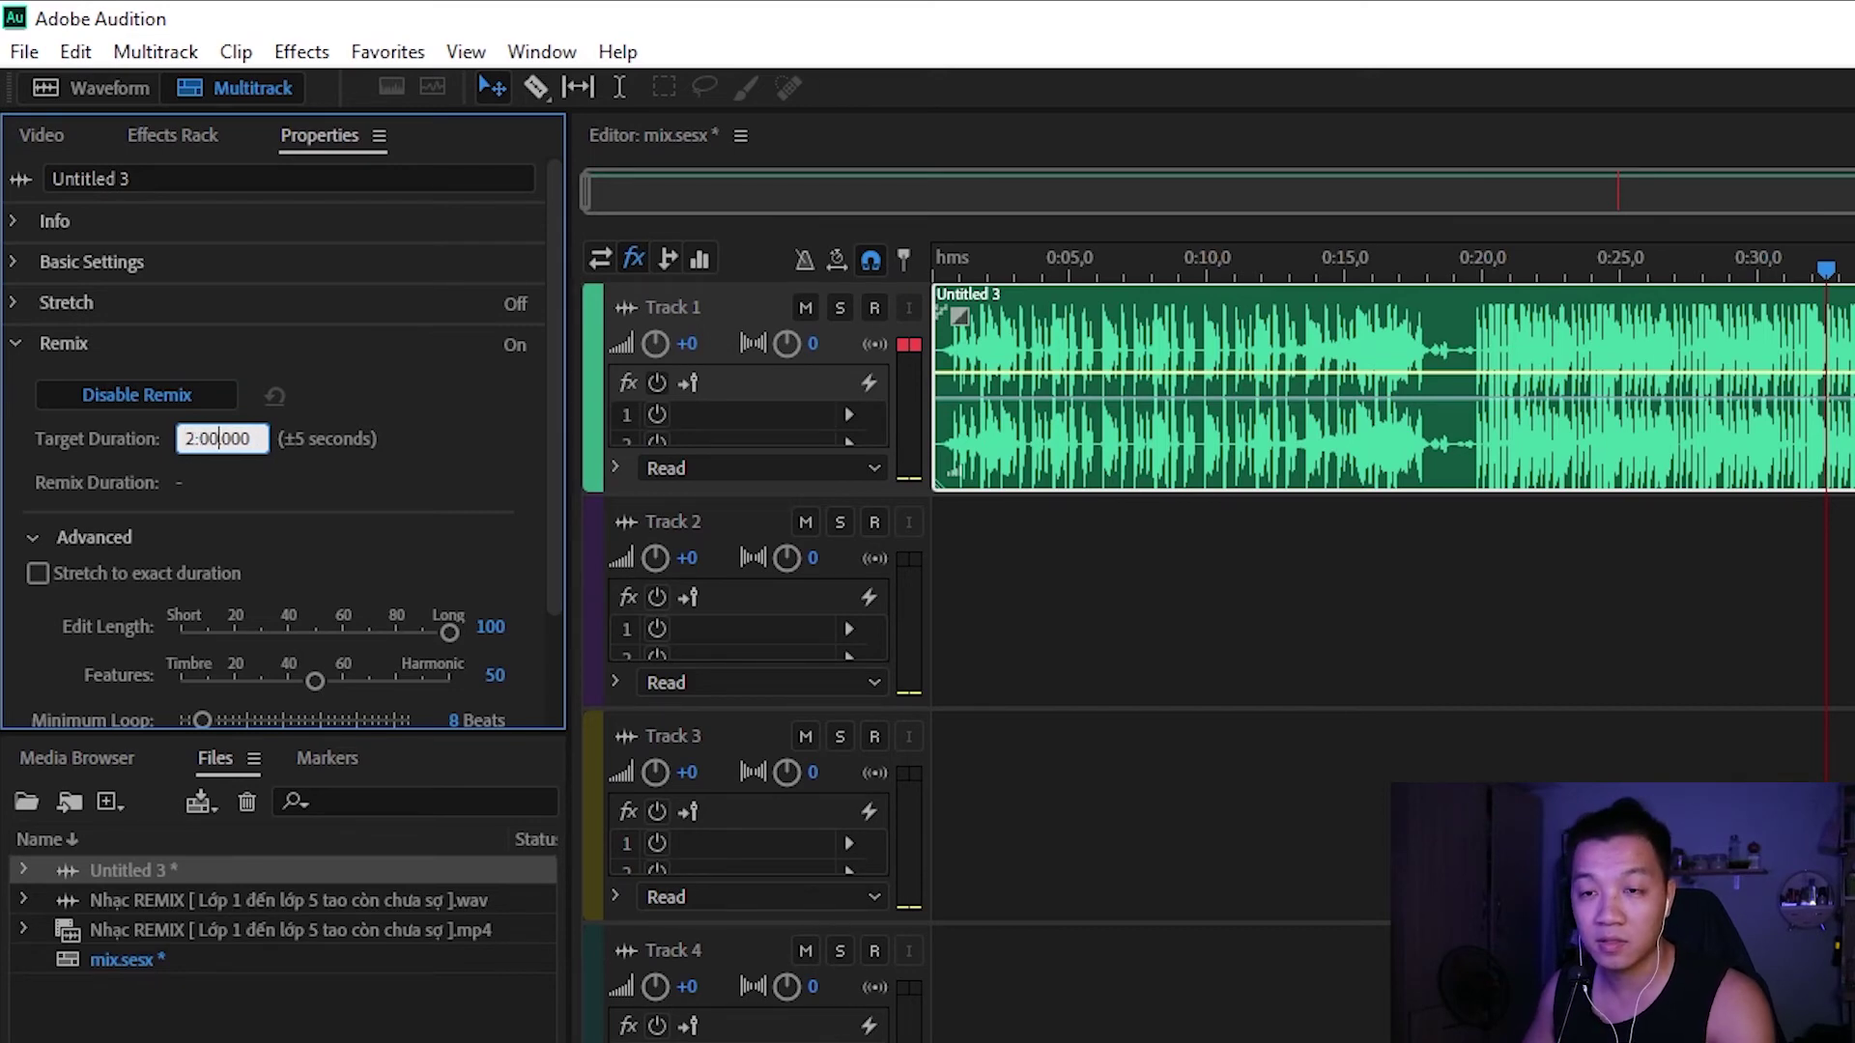
key("Return")
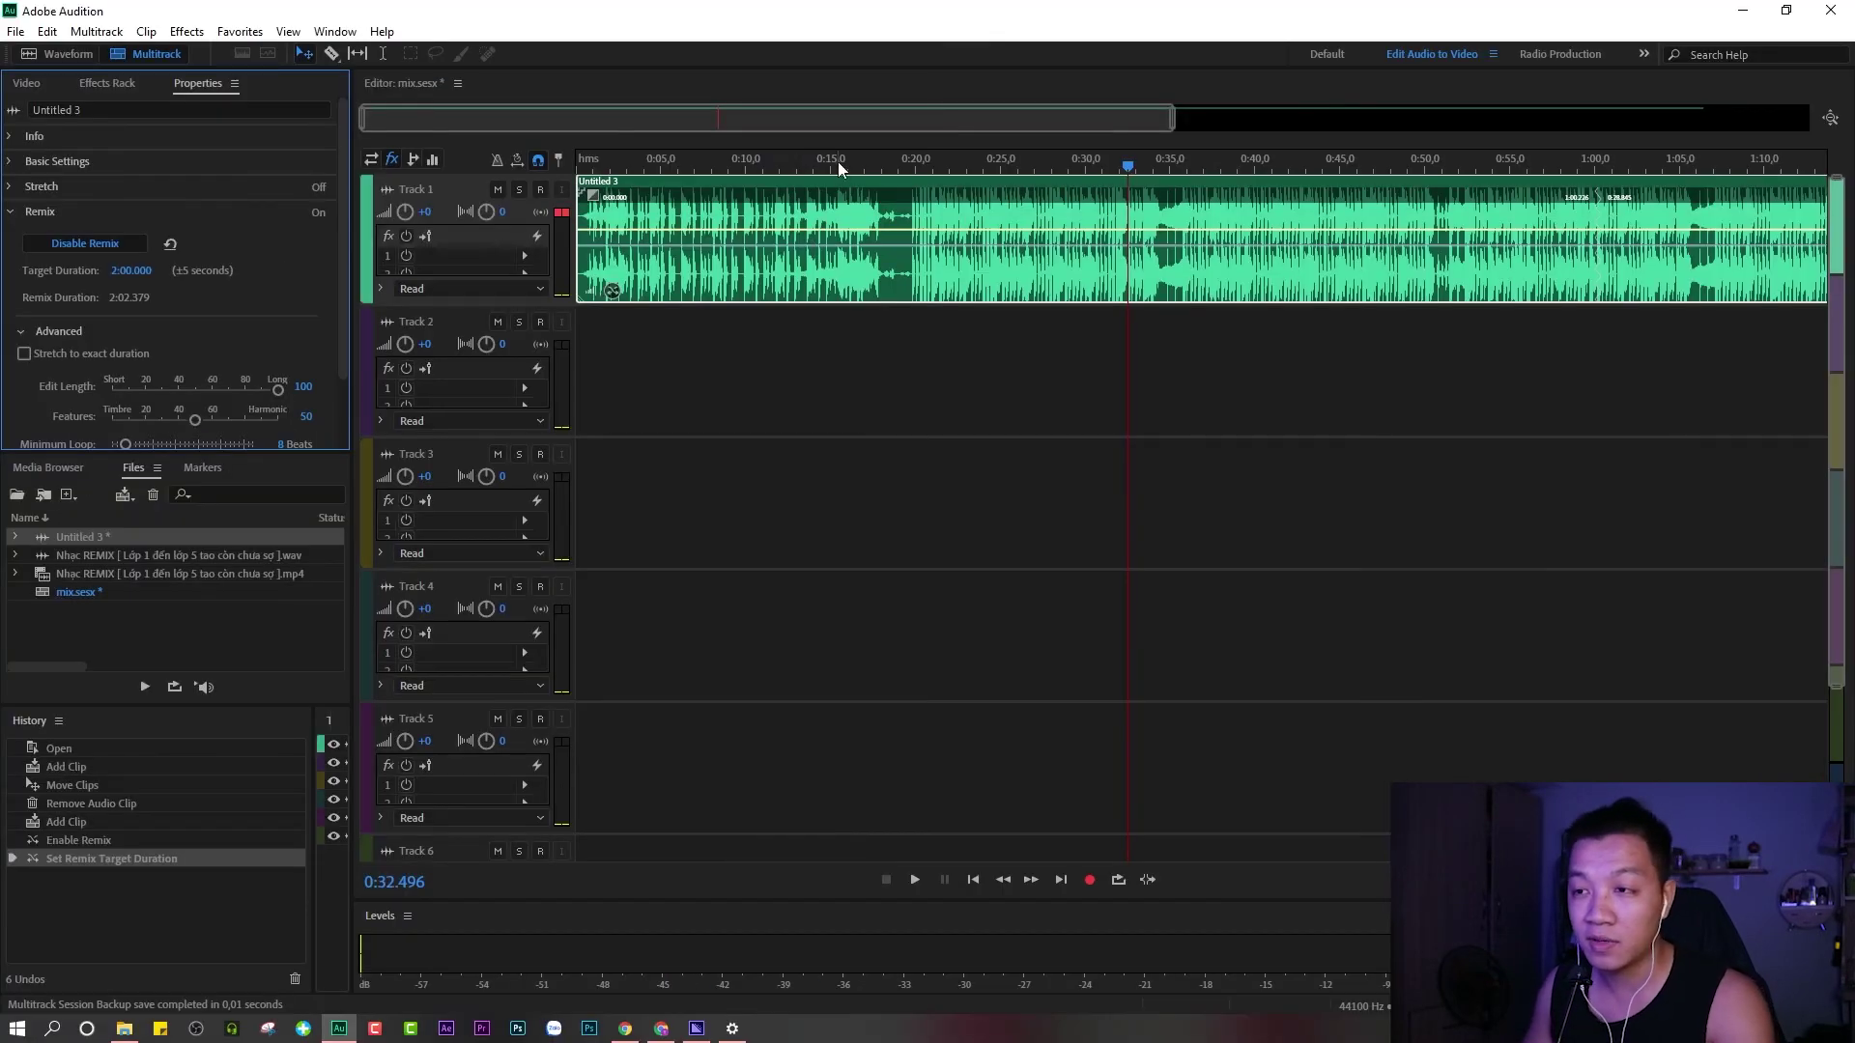
Fit the whole remixed clip in the timeline and play its ending from around 2:00.
left_click(1095, 377)
key("backslash")
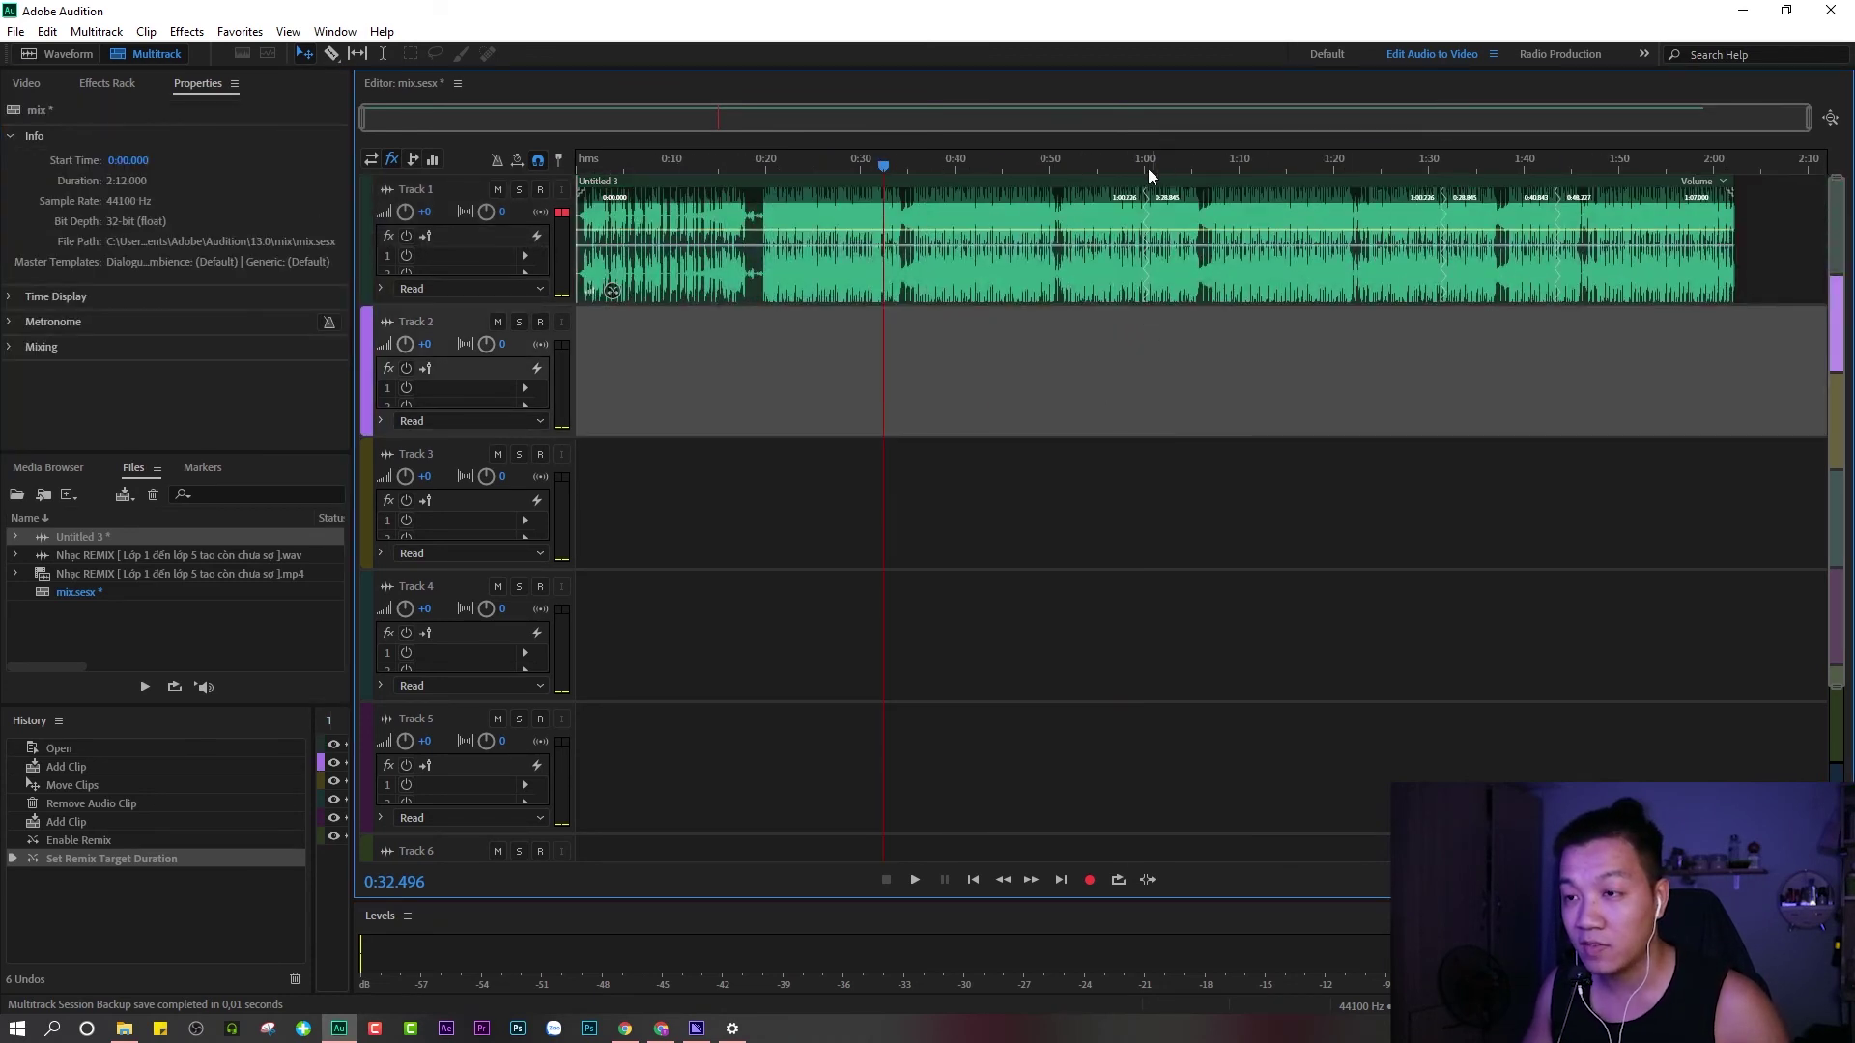
left_click(1706, 162)
key("space")
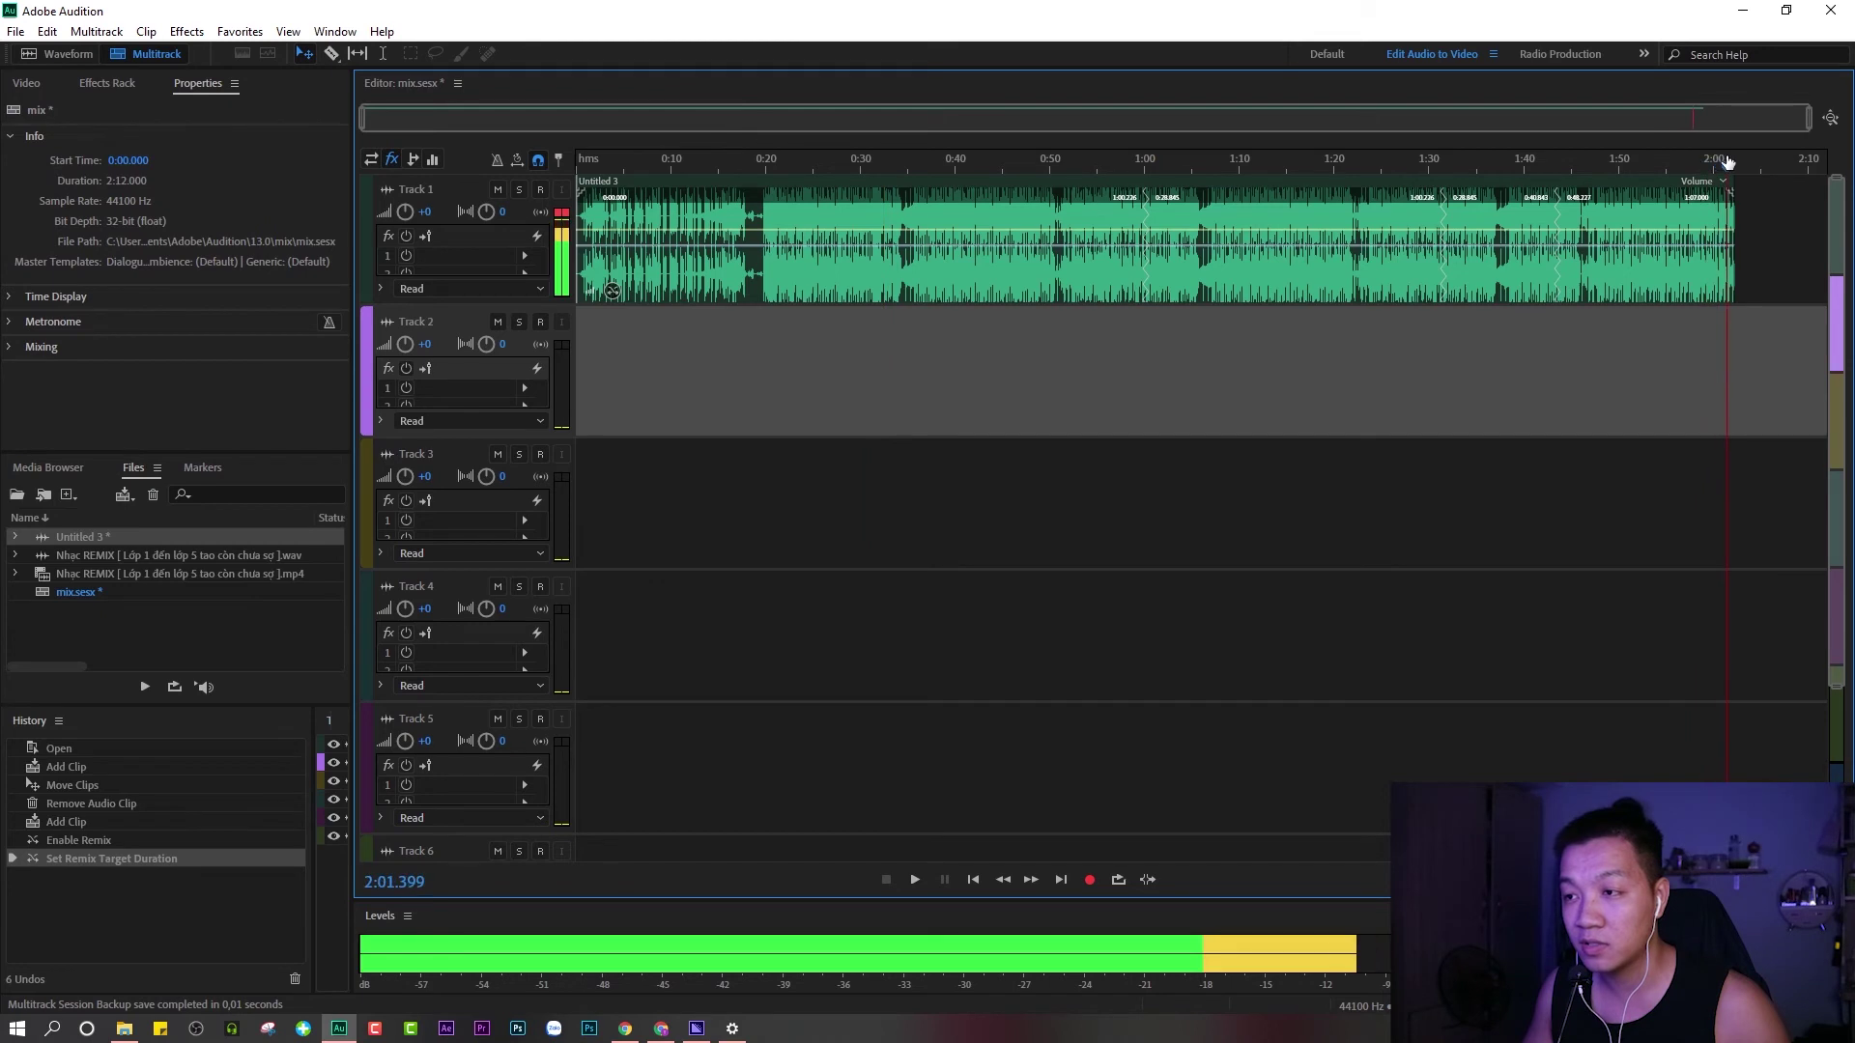
Stop playback and show the Remix properties of the clip in Track 1.
key("space")
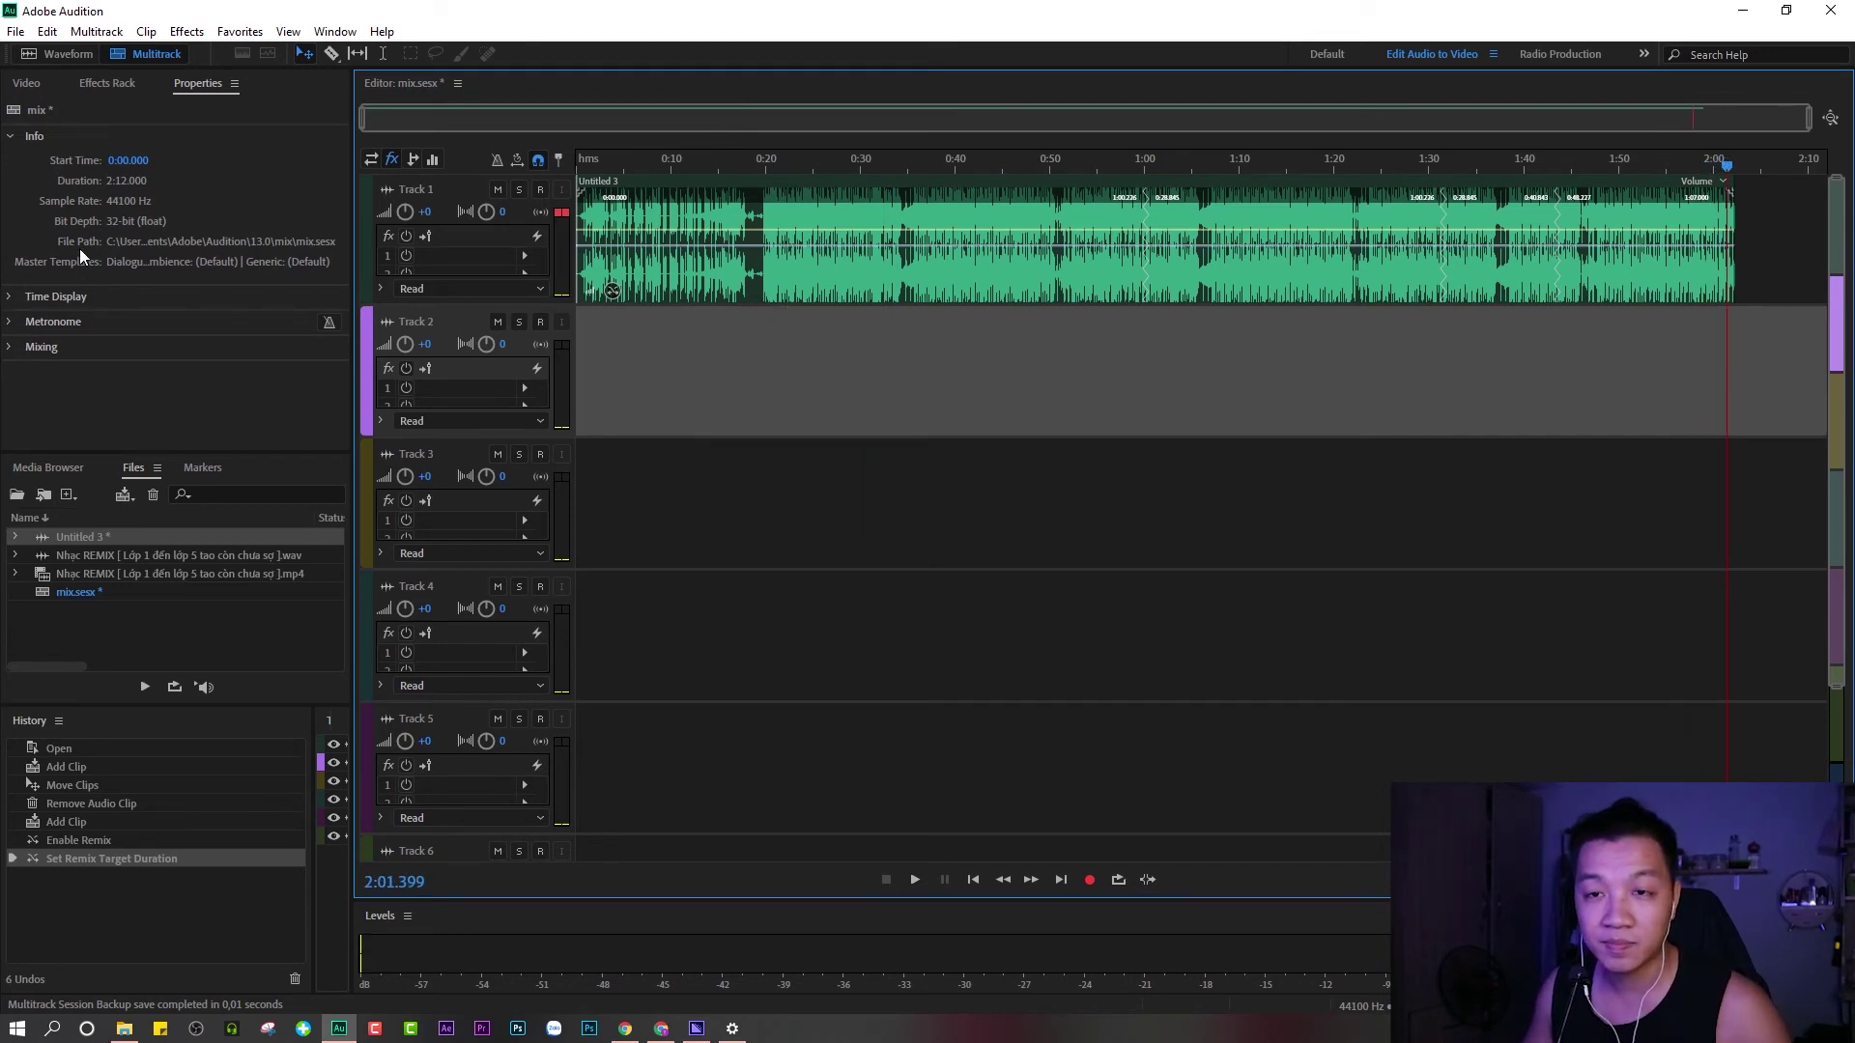
left_click(215, 86)
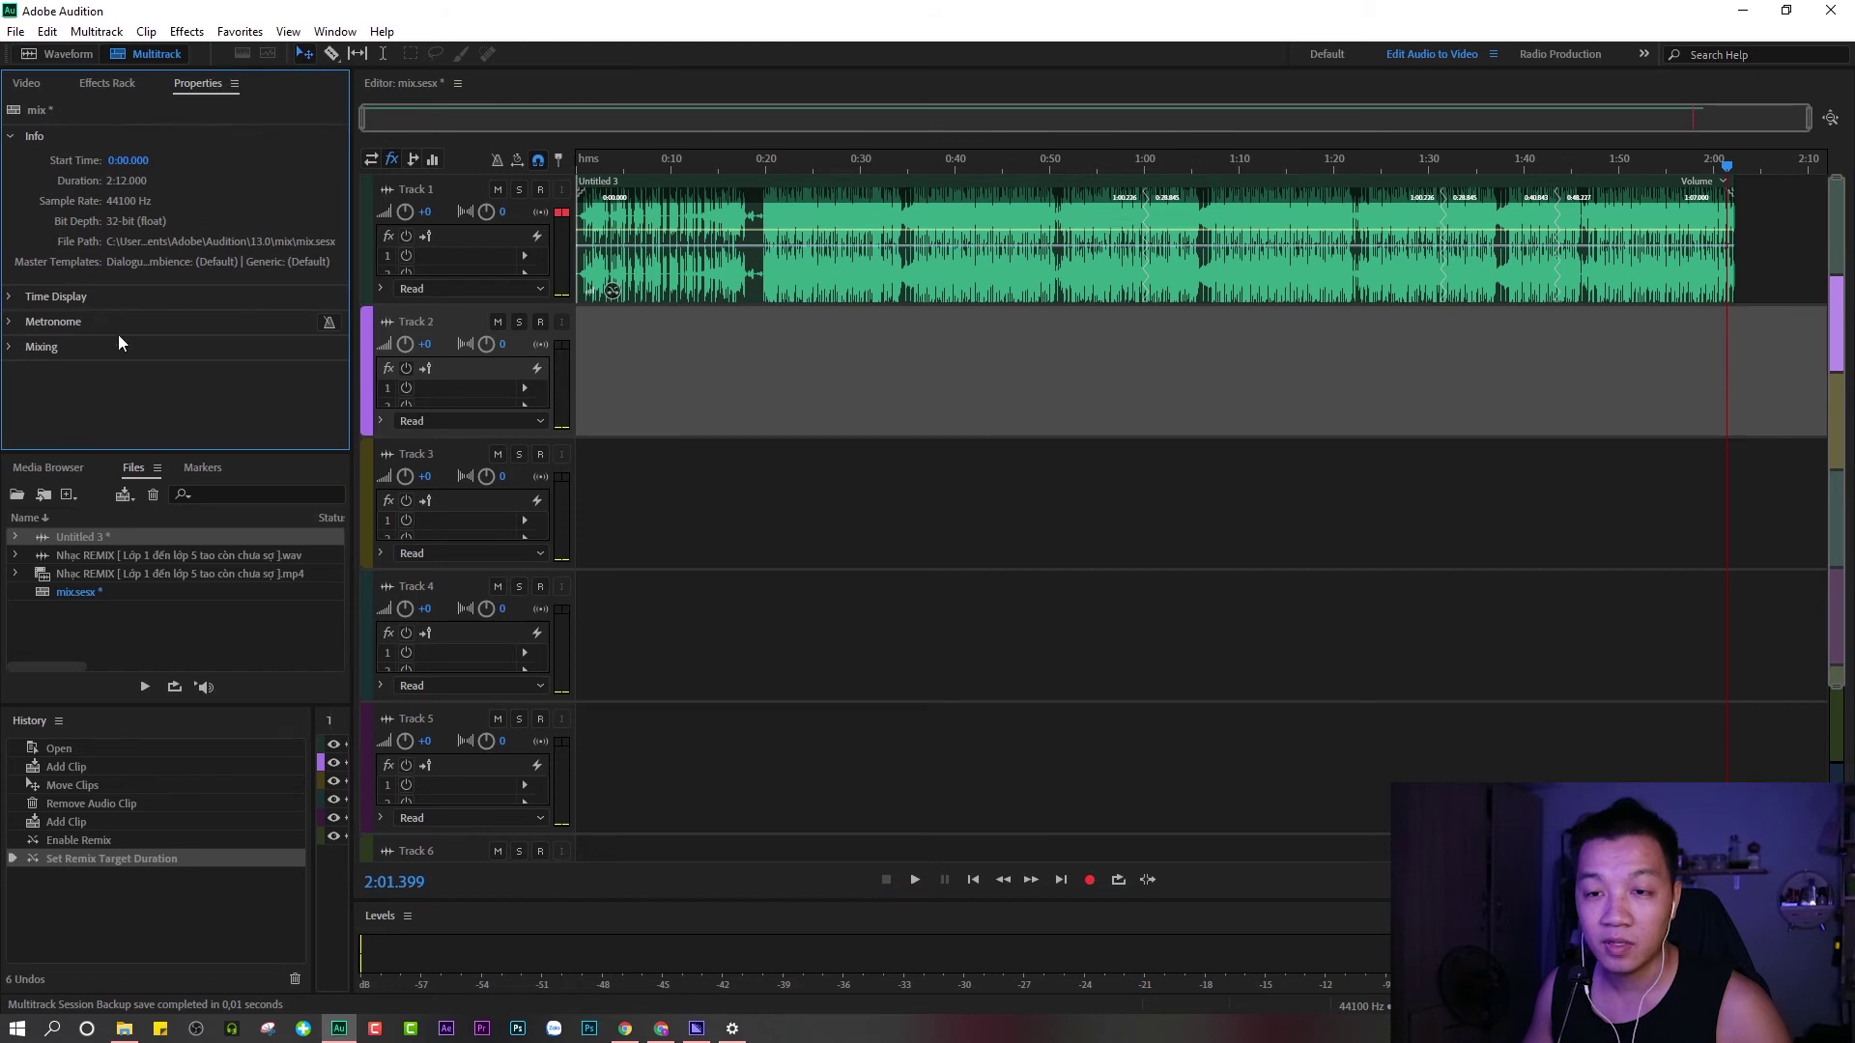
left_click(828, 211)
left_click(79, 242)
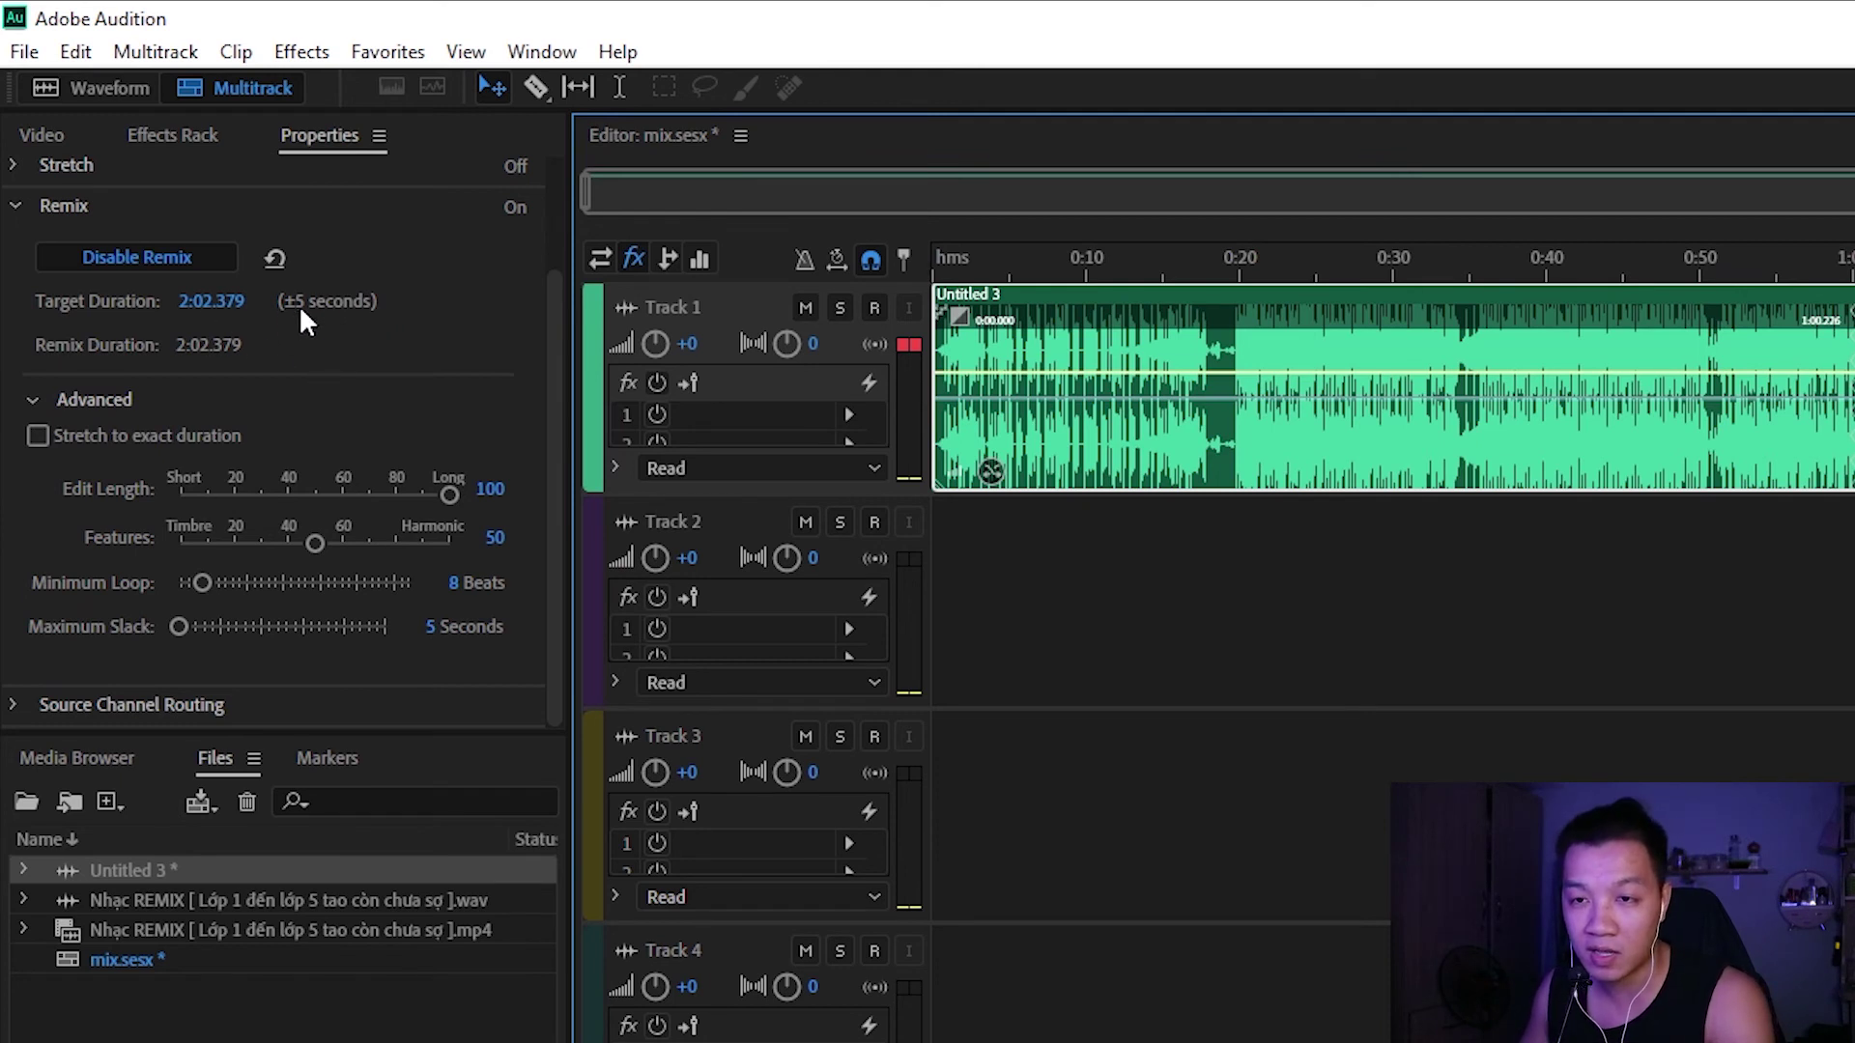
Try stretching the remixed clip to its exact target duration, and turn that option off again.
left_click(213, 300)
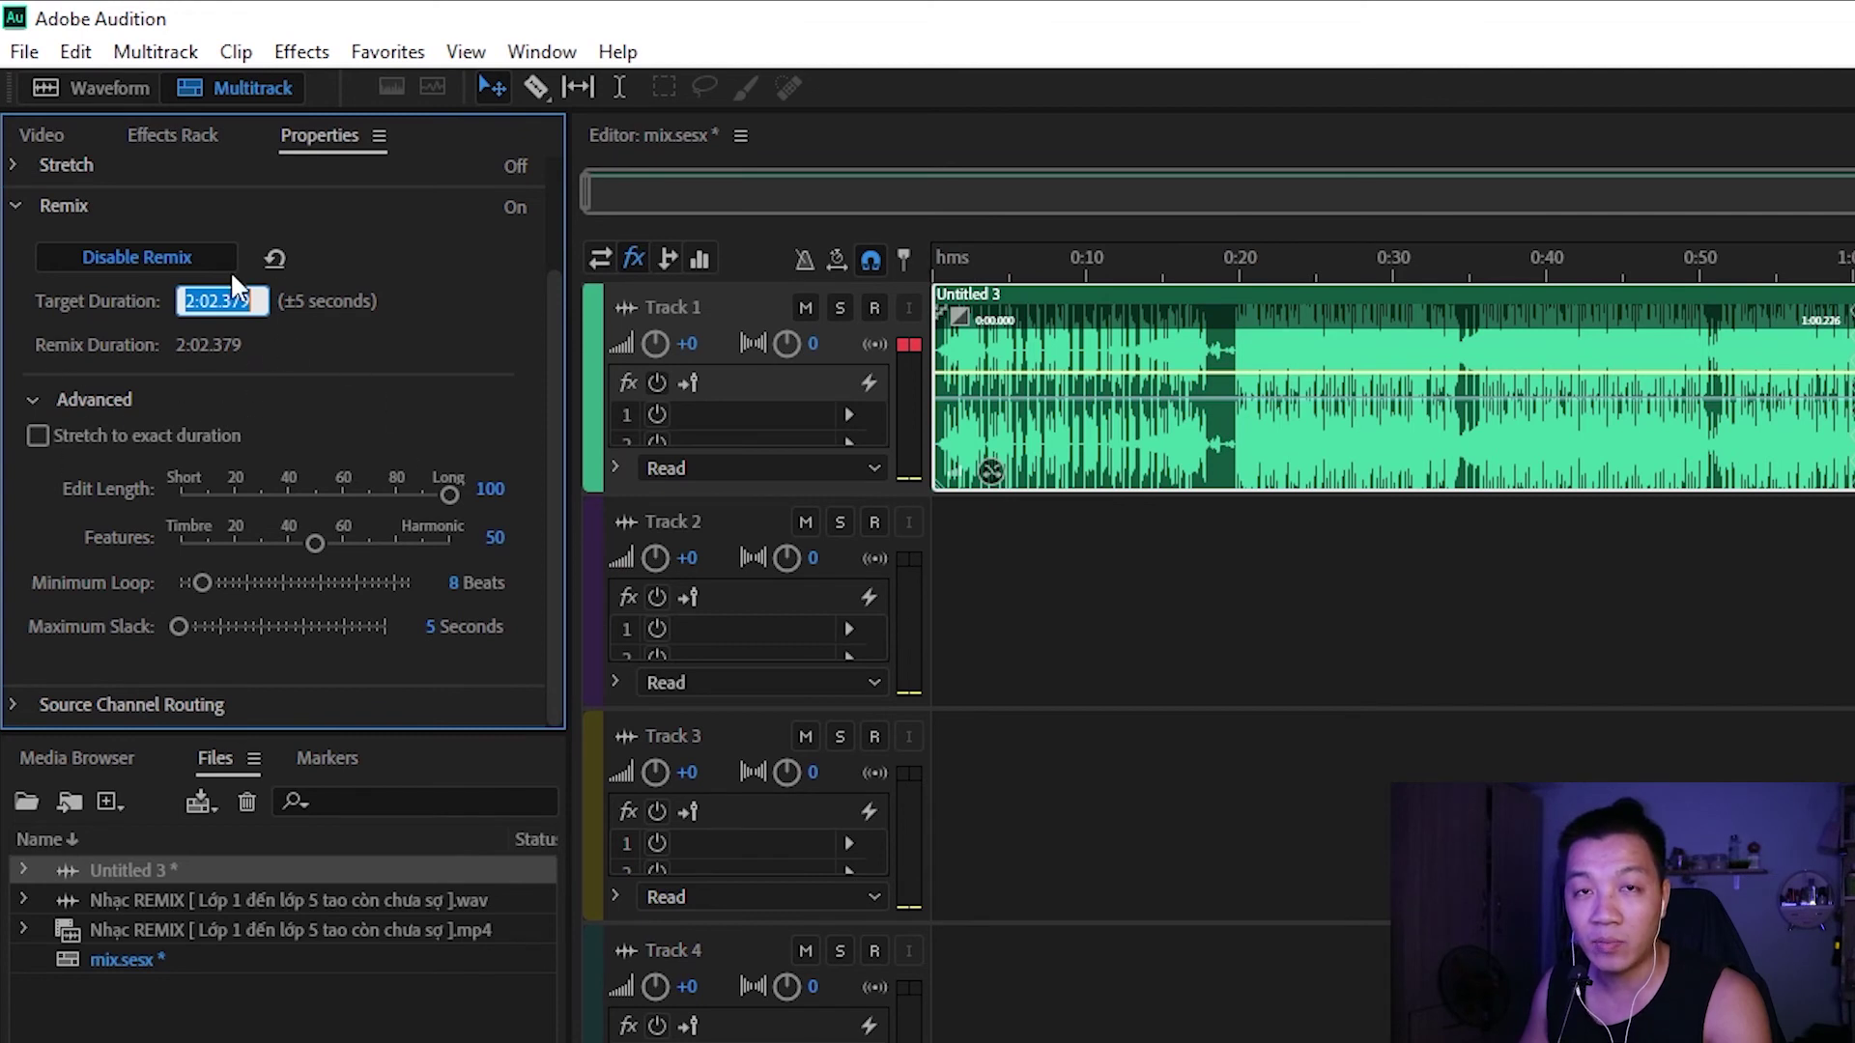
left_click(38, 435)
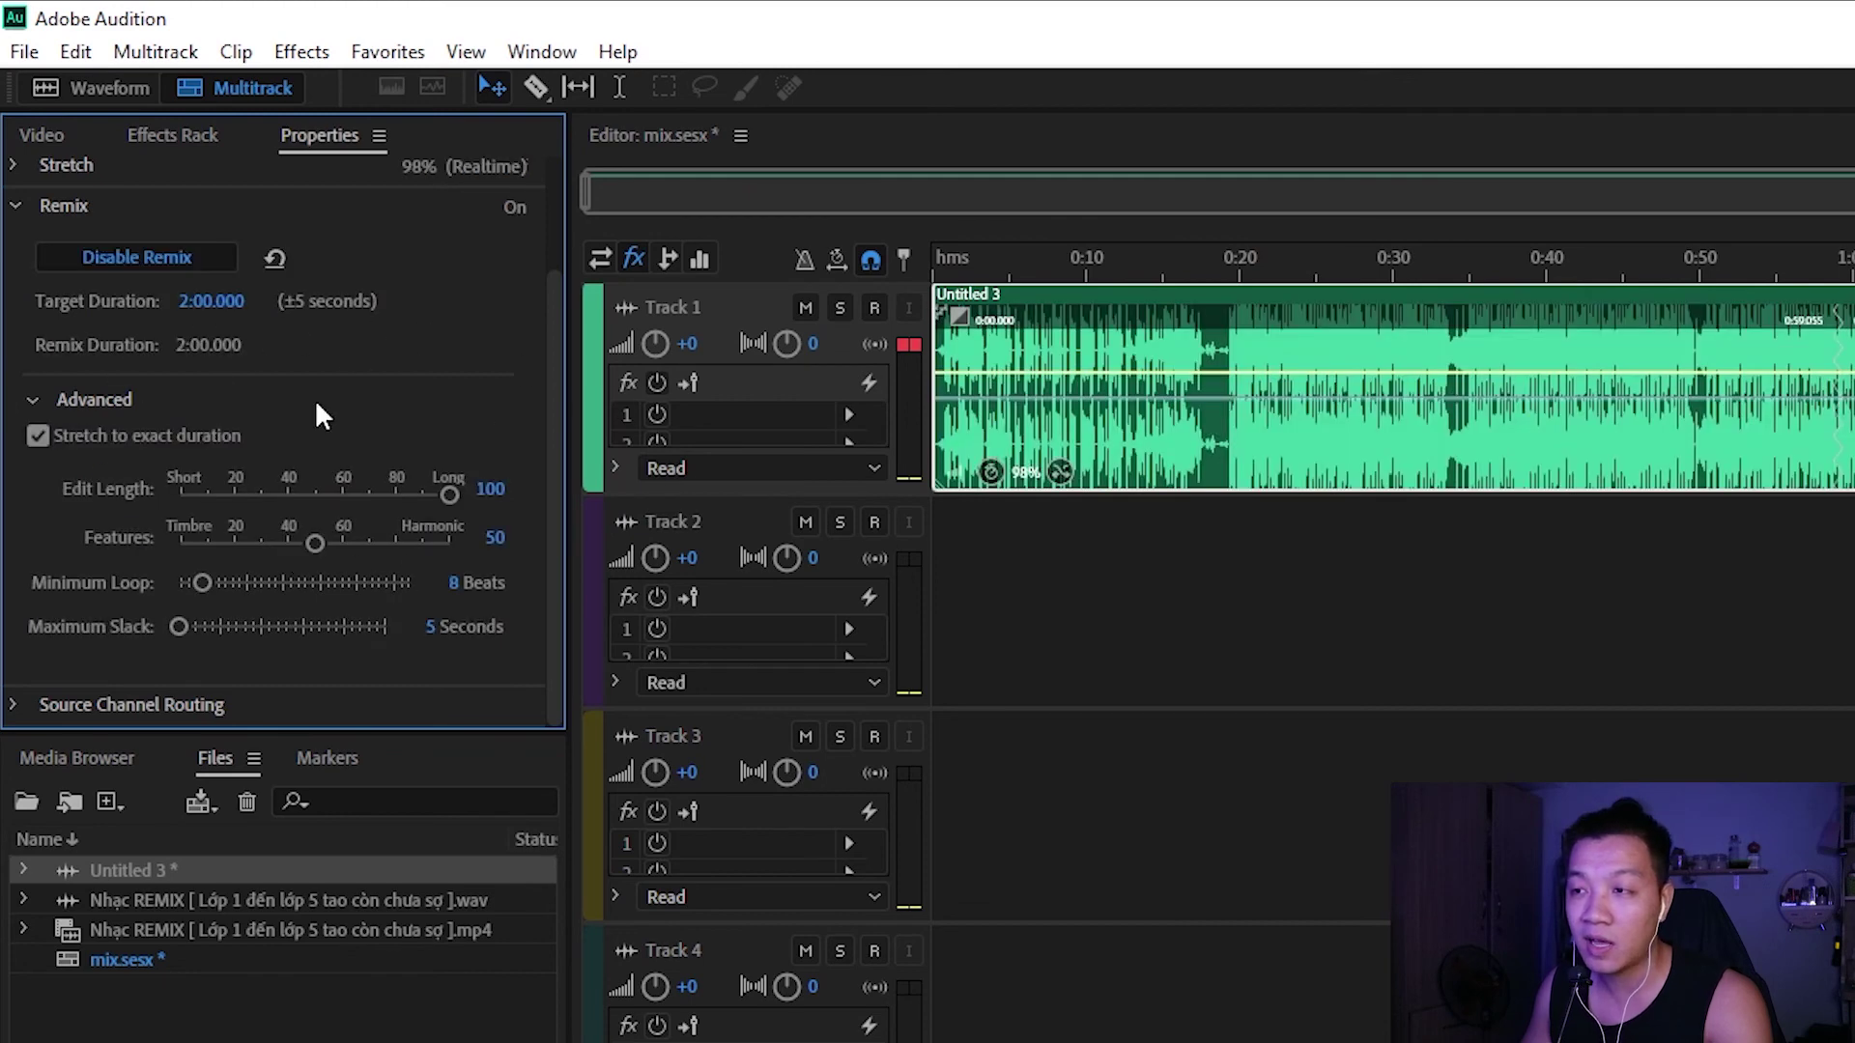
left_click(84, 437)
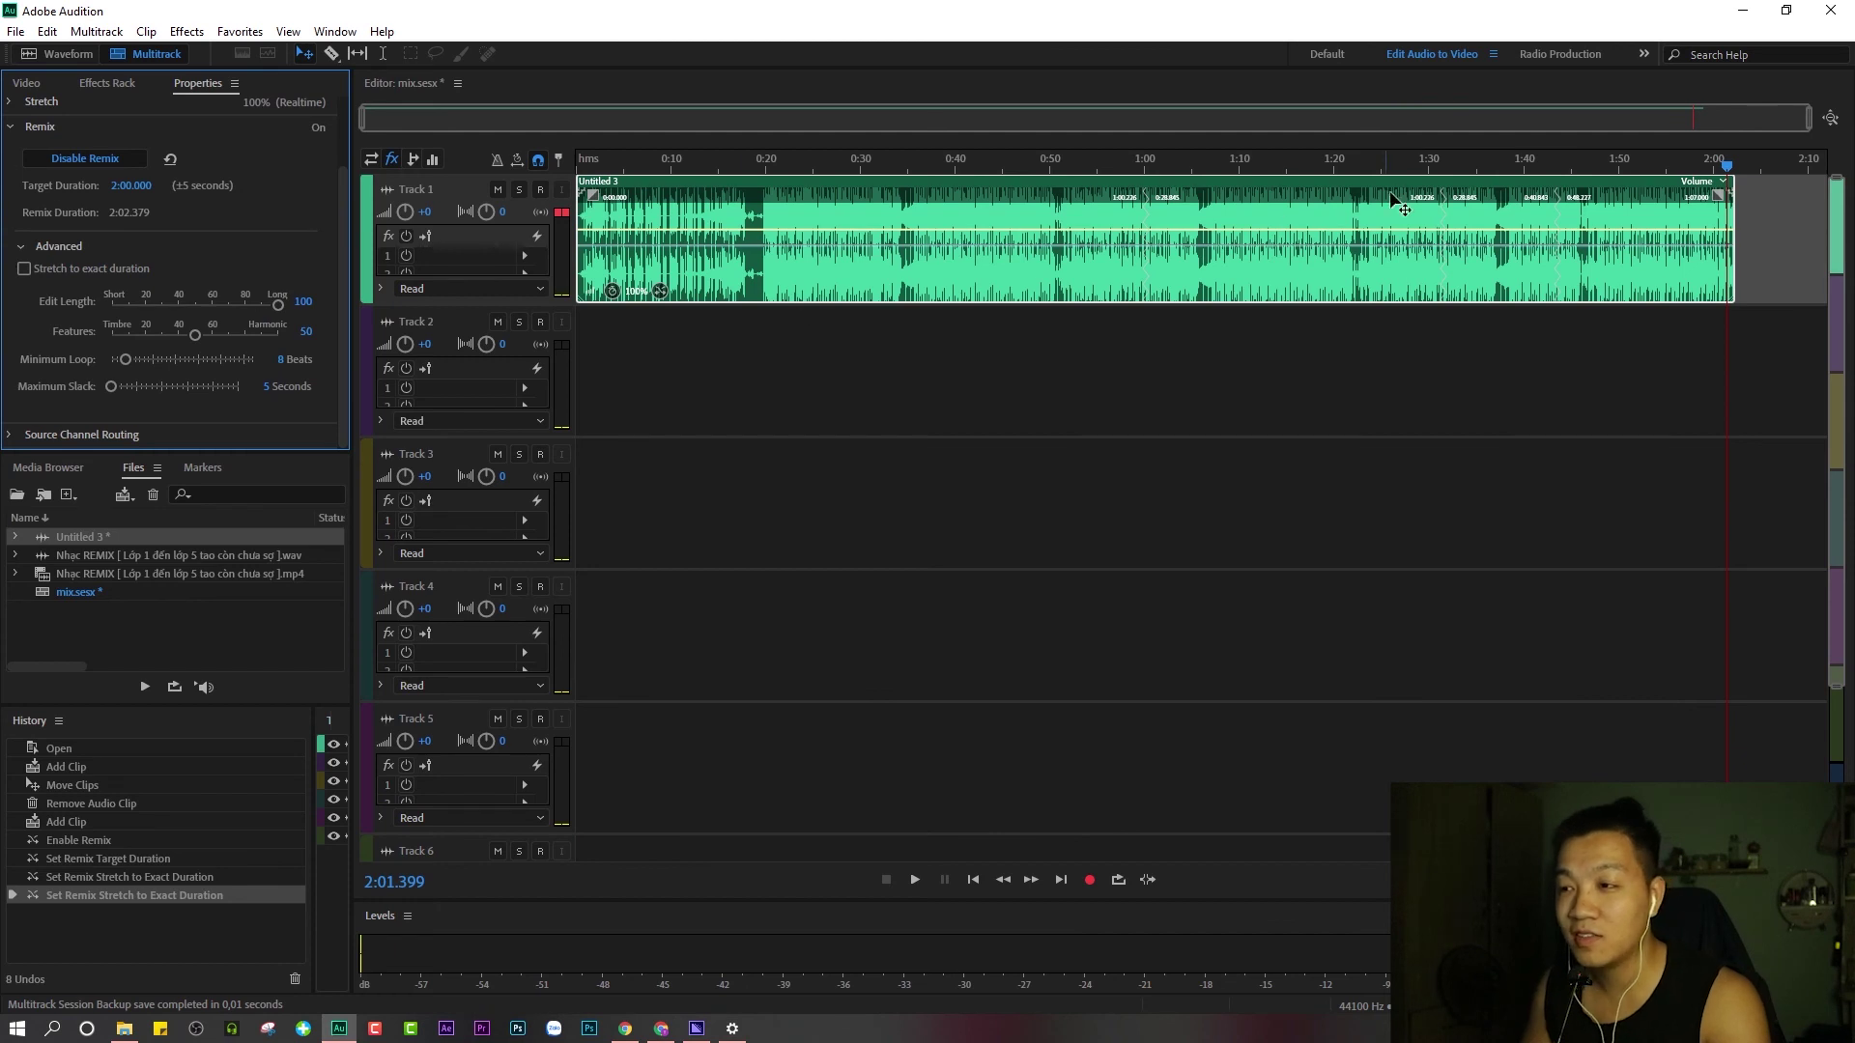
Move the playhead to about 0:58, just before the remix splice near 1:00, and play the transition.
left_click(1418, 158)
key("space")
left_click_drag(1418, 157, 1127, 166)
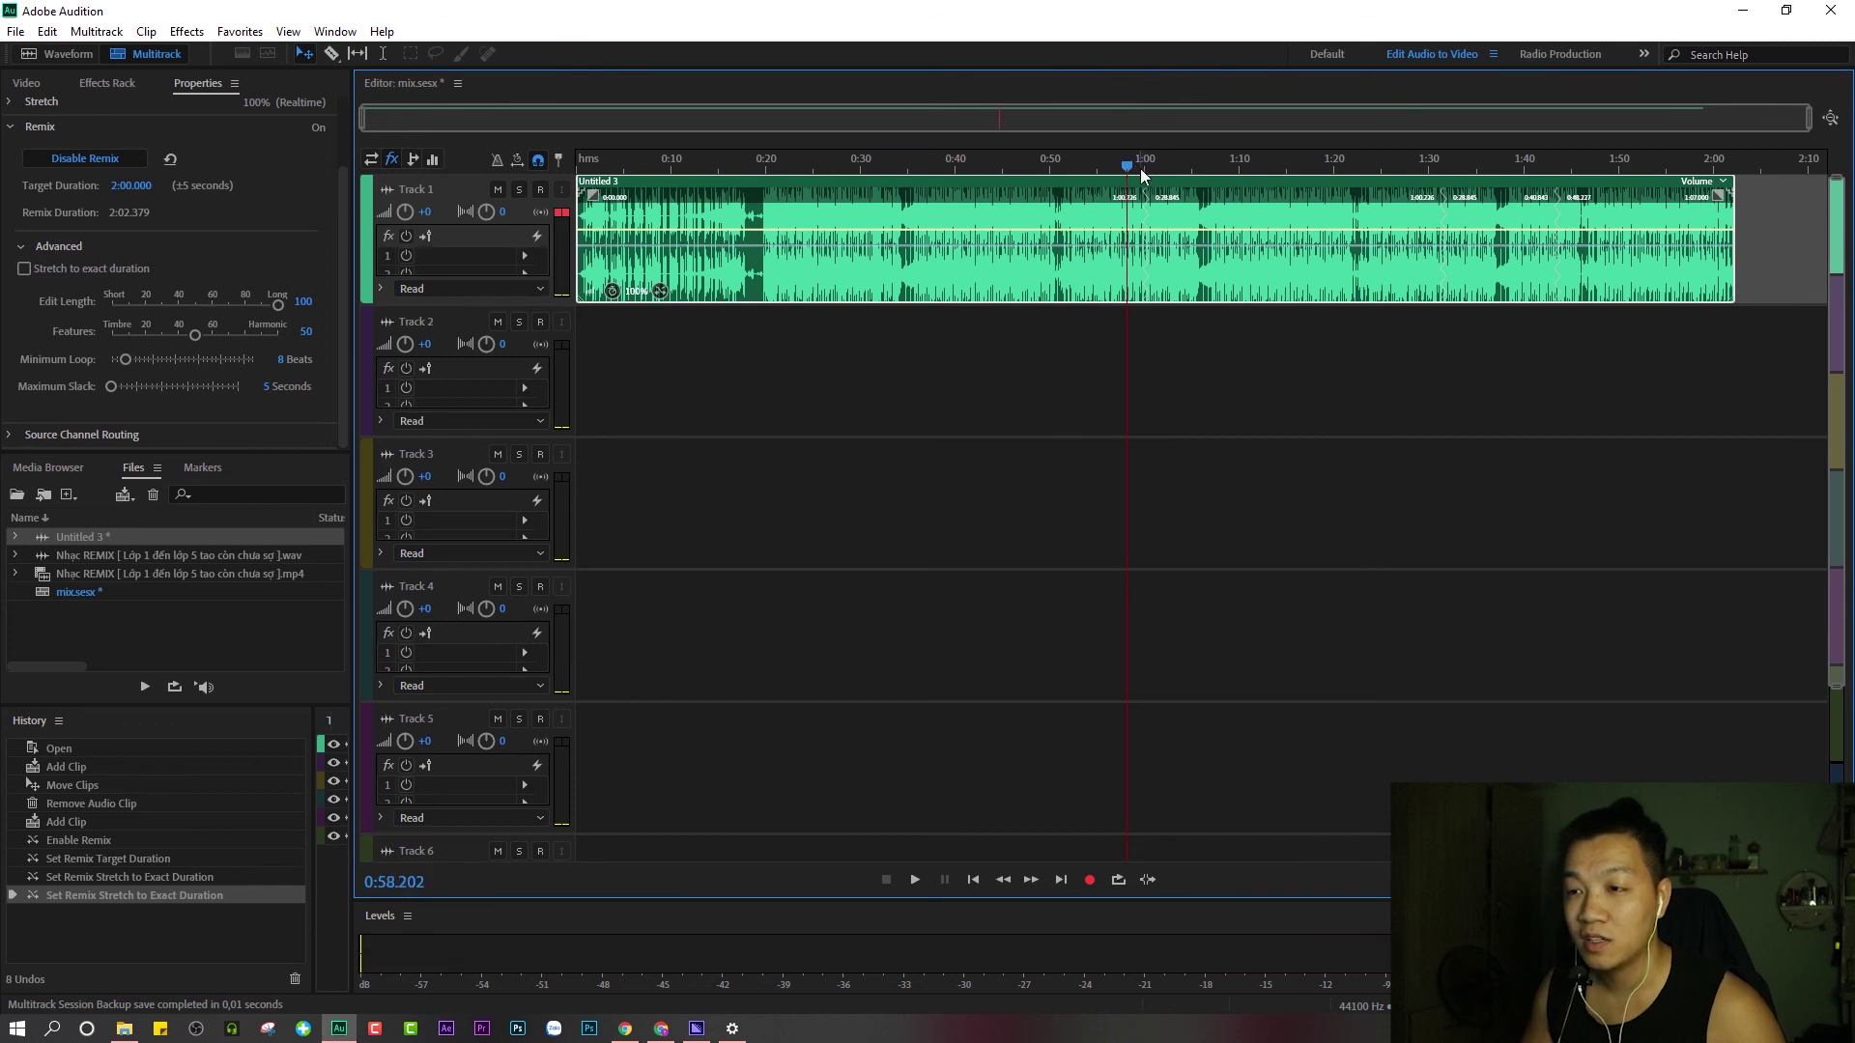
key("space")
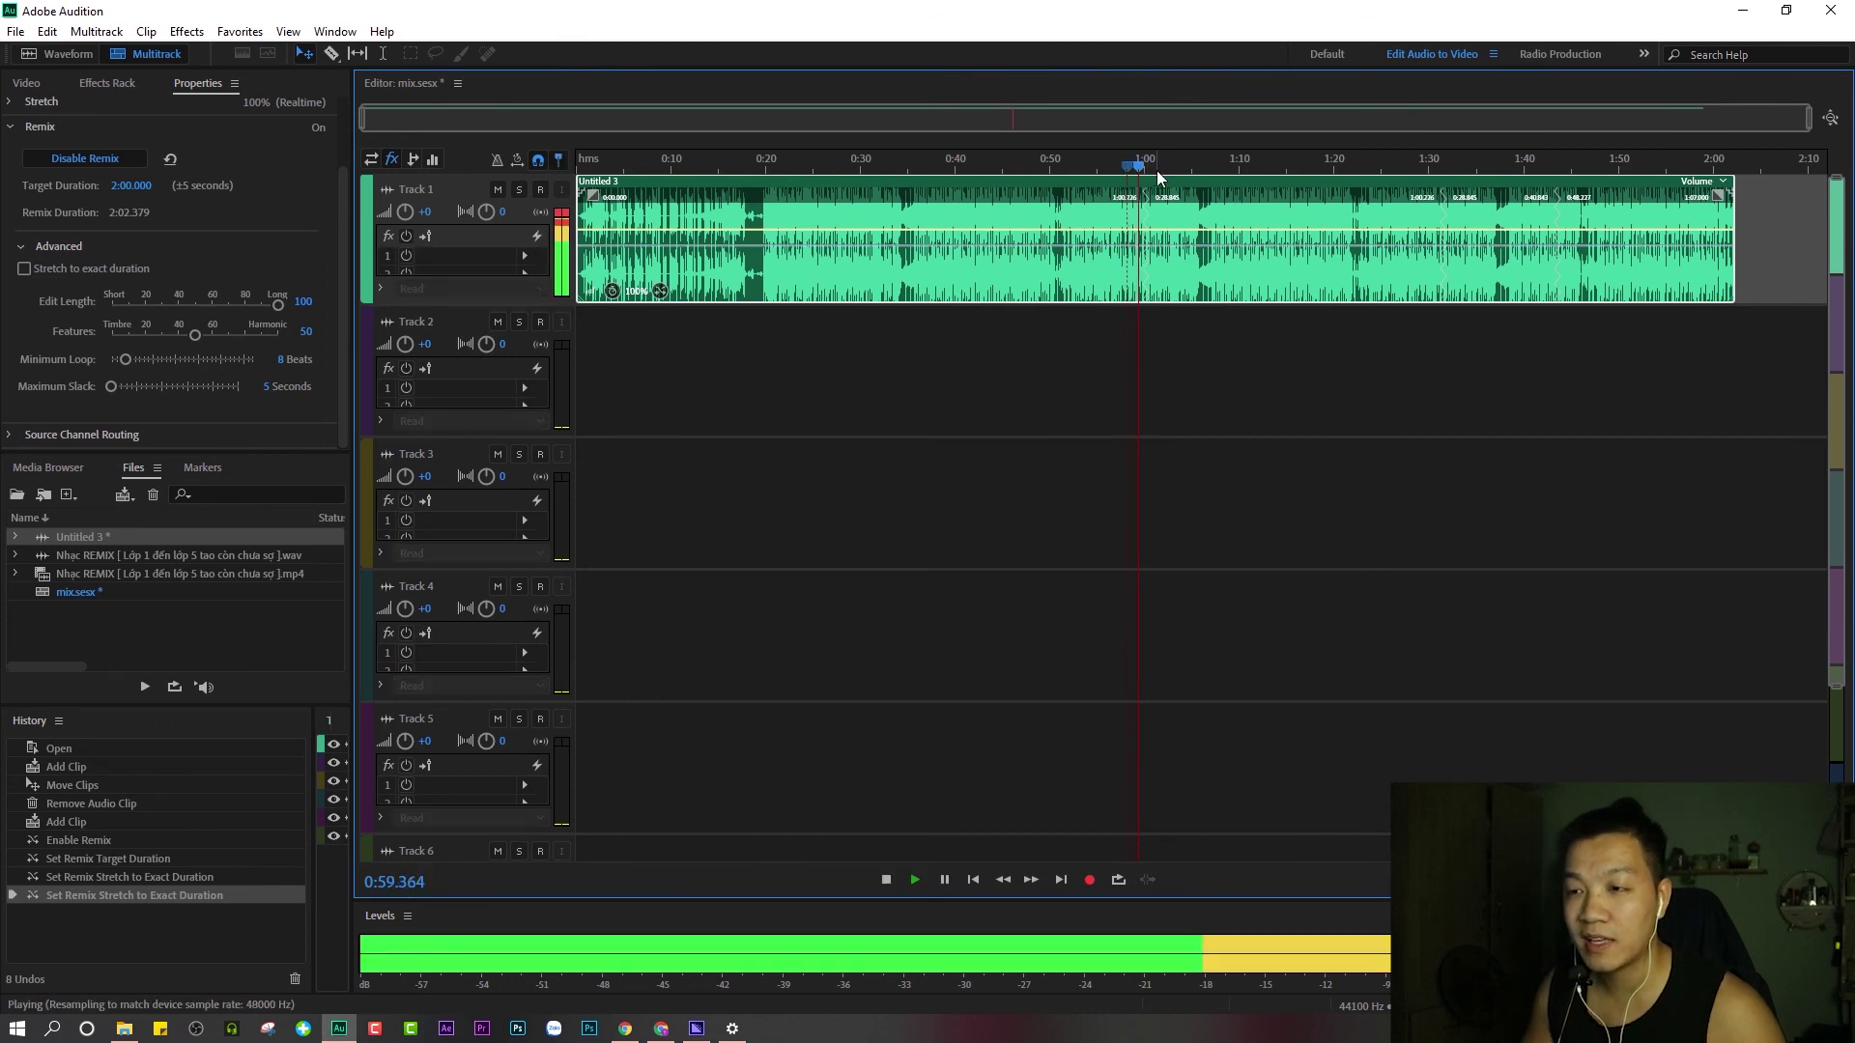